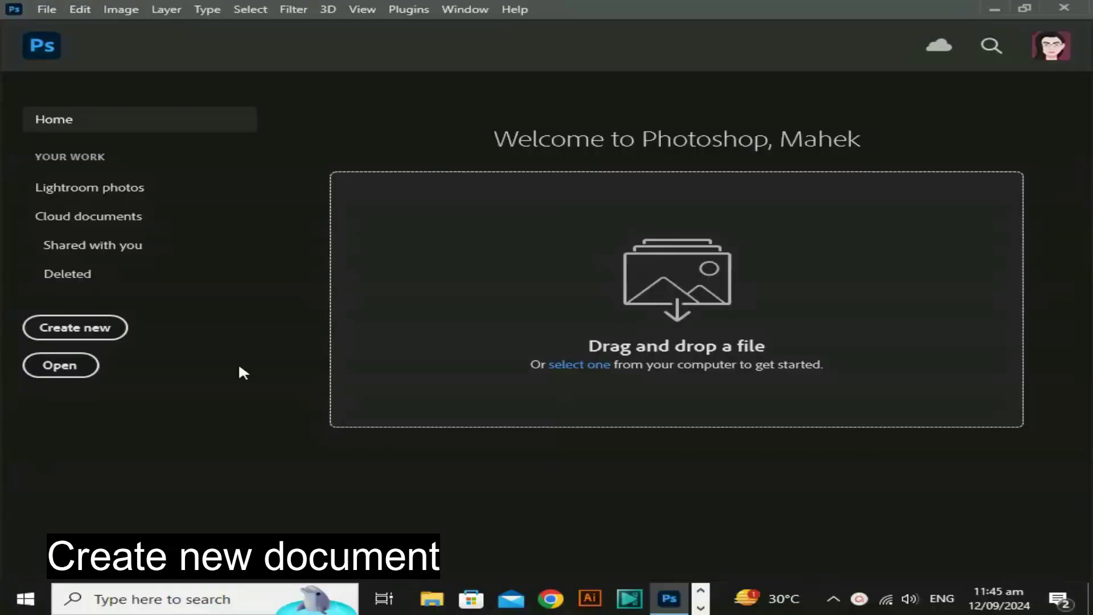
Step: Create a 1080 × 1080 pixel document named 'Warp Text Effect'
{"action": "left_click", "coordinate": [78, 336]}
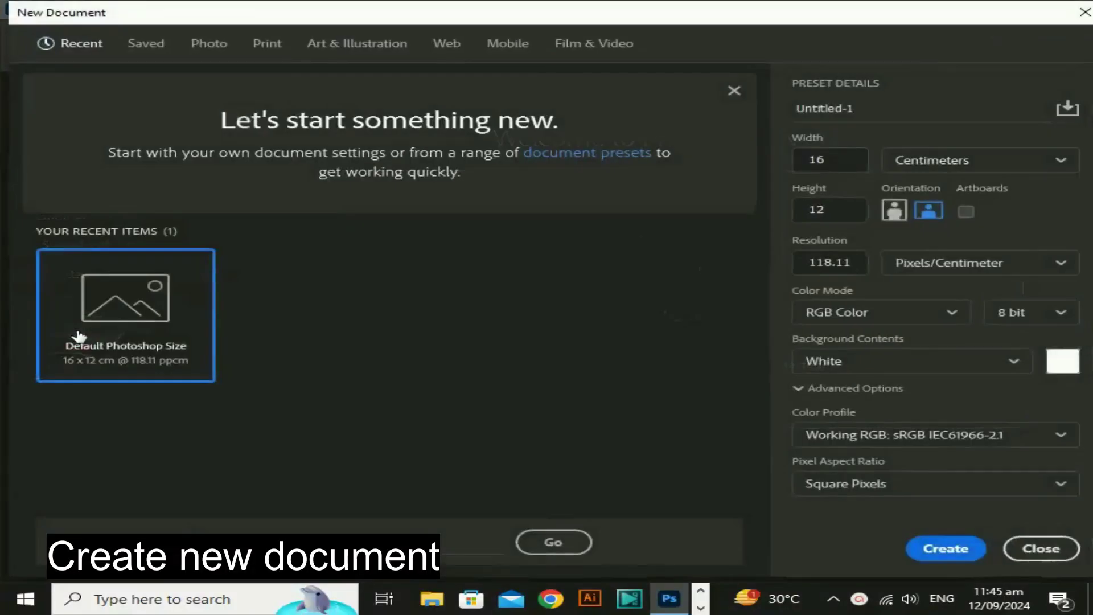
{"action": "left_click", "coordinate": [914, 161]}
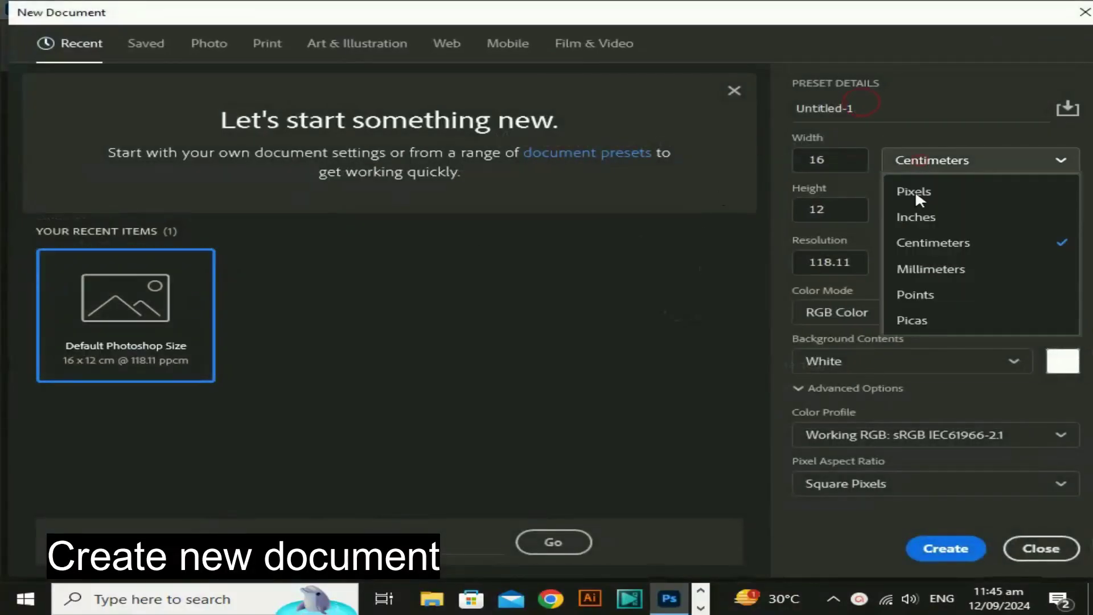
{"action": "left_click", "coordinate": [914, 191]}
{"action": "left_click", "coordinate": [849, 160]}
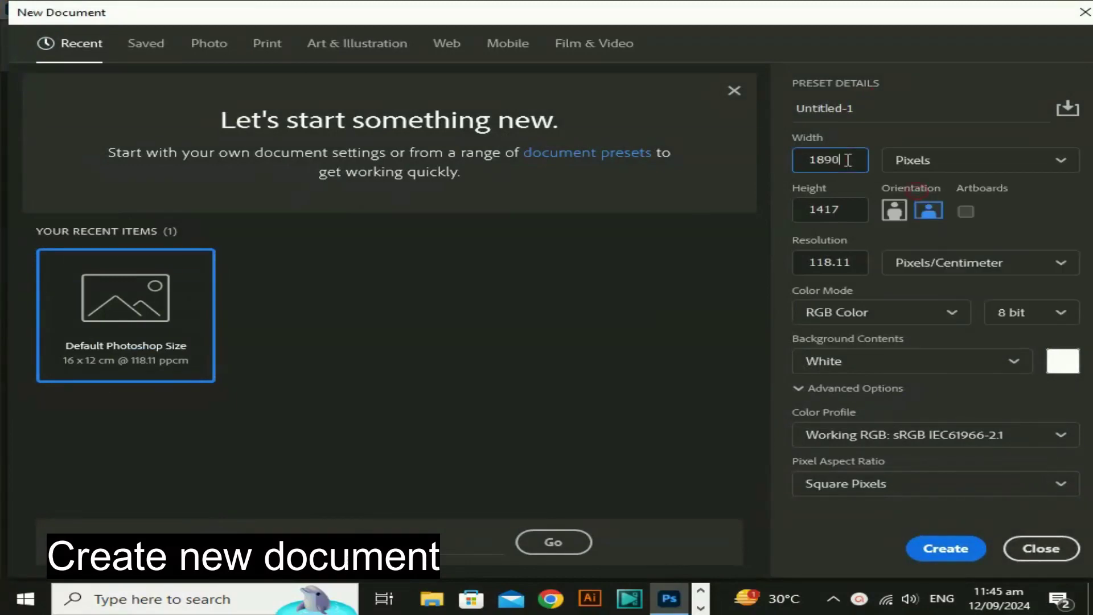
{"action": "type", "text": "1080"}
{"action": "left_click", "coordinate": [855, 210]}
{"action": "type", "text": "10"}
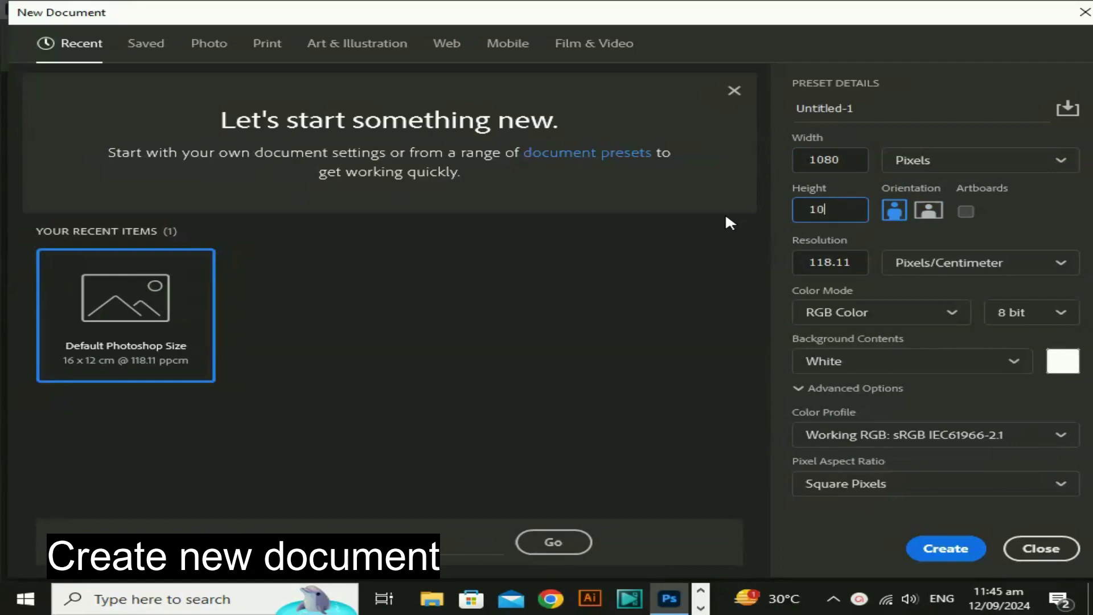
{"action": "type", "text": "80"}
{"action": "left_click_drag", "start_coordinate": [885, 113], "coordinate": [771, 110]}
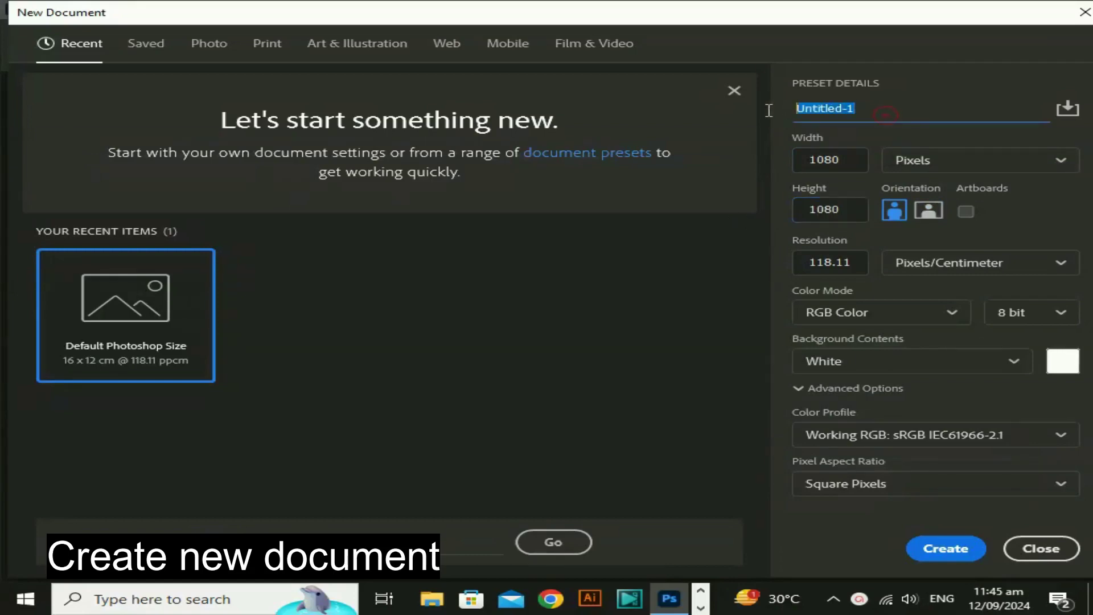
{"action": "type", "text": "Warp"}
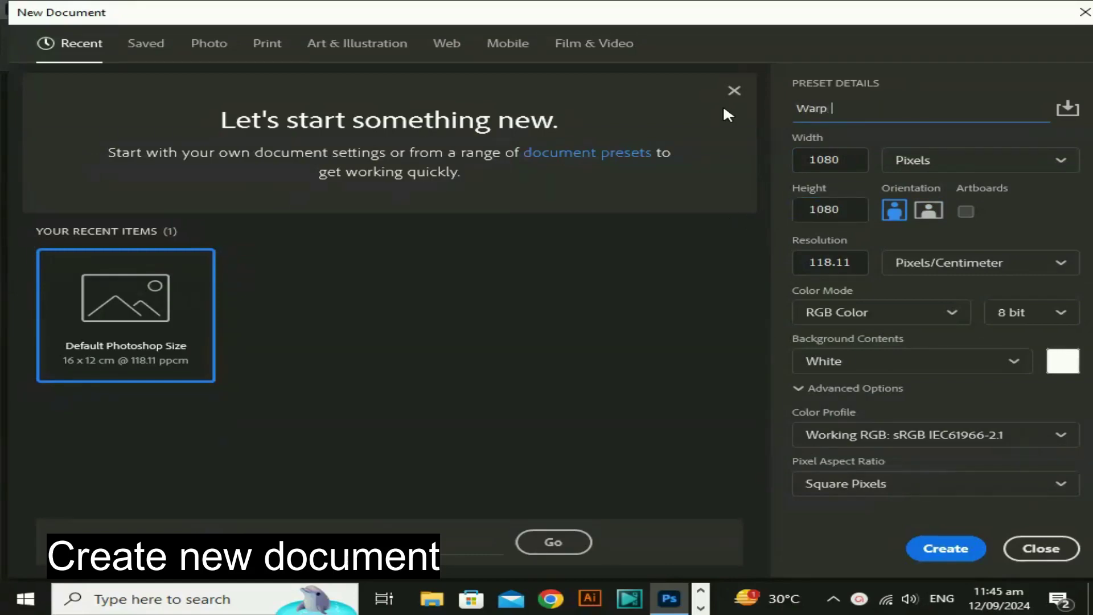
{"action": "type", "text": " Text Eff"}
{"action": "type", "text": "ect"}
{"action": "key", "text": "Return"}
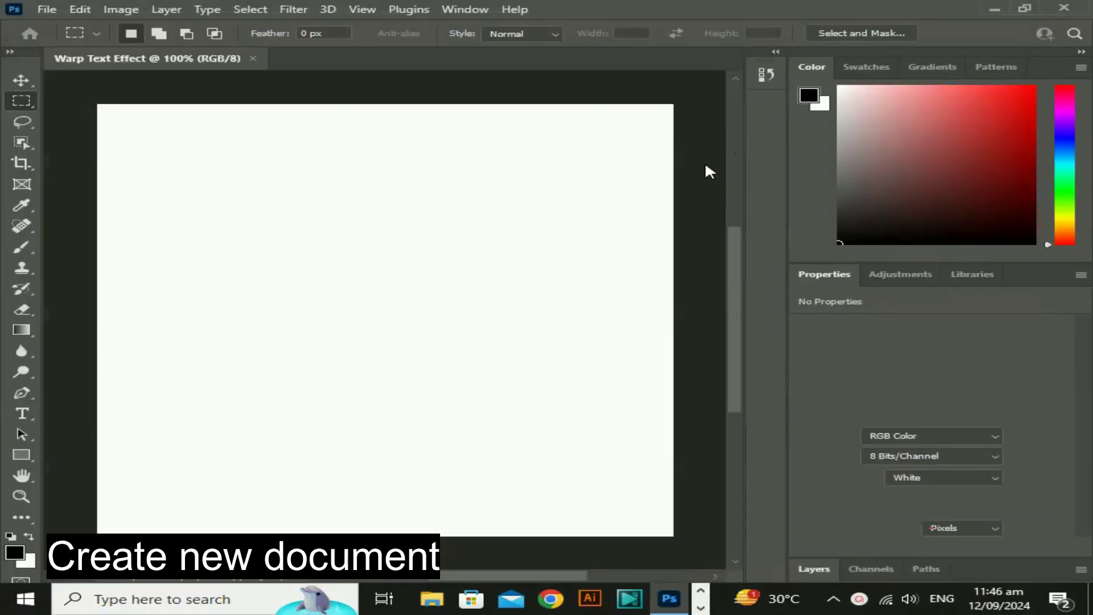
Step: Add a horizontal text layer reading 'Graphics' in the upper-left of the canvas
{"action": "left_click", "coordinate": [25, 74]}
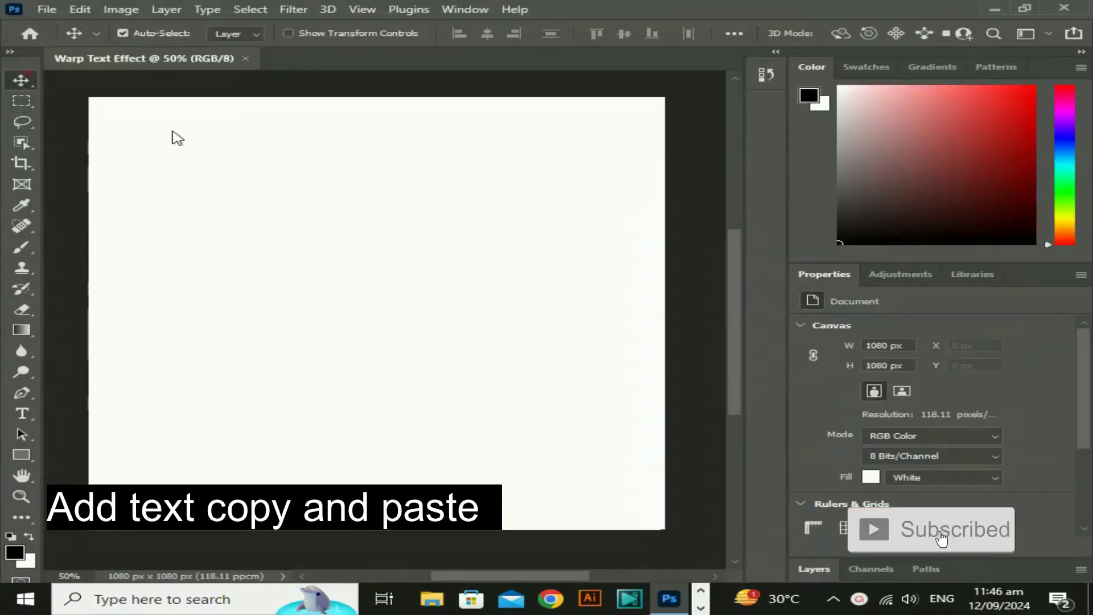
{"action": "left_click", "coordinate": [22, 414]}
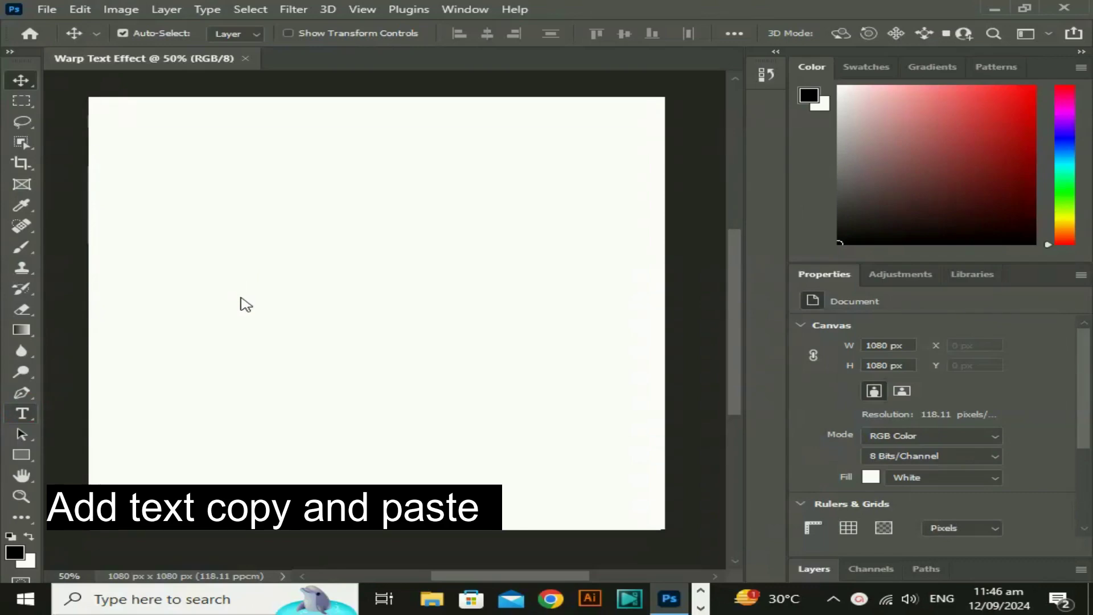
{"action": "left_click", "coordinate": [30, 415]}
{"action": "left_click", "coordinate": [155, 415]}
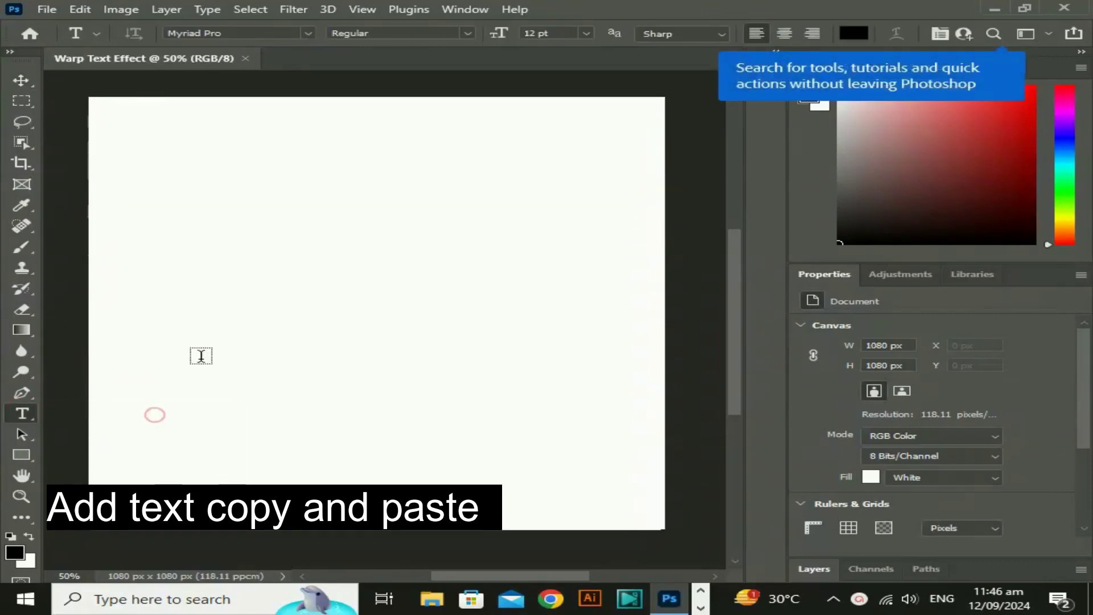
{"action": "left_click", "coordinate": [233, 234]}
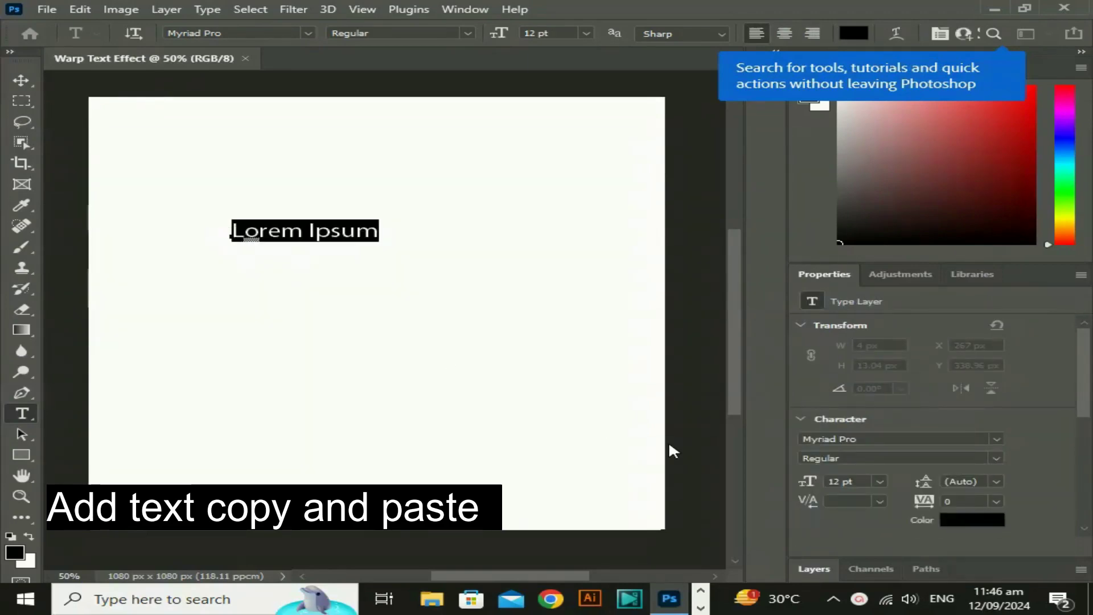
{"action": "type", "text": "Graphic"}
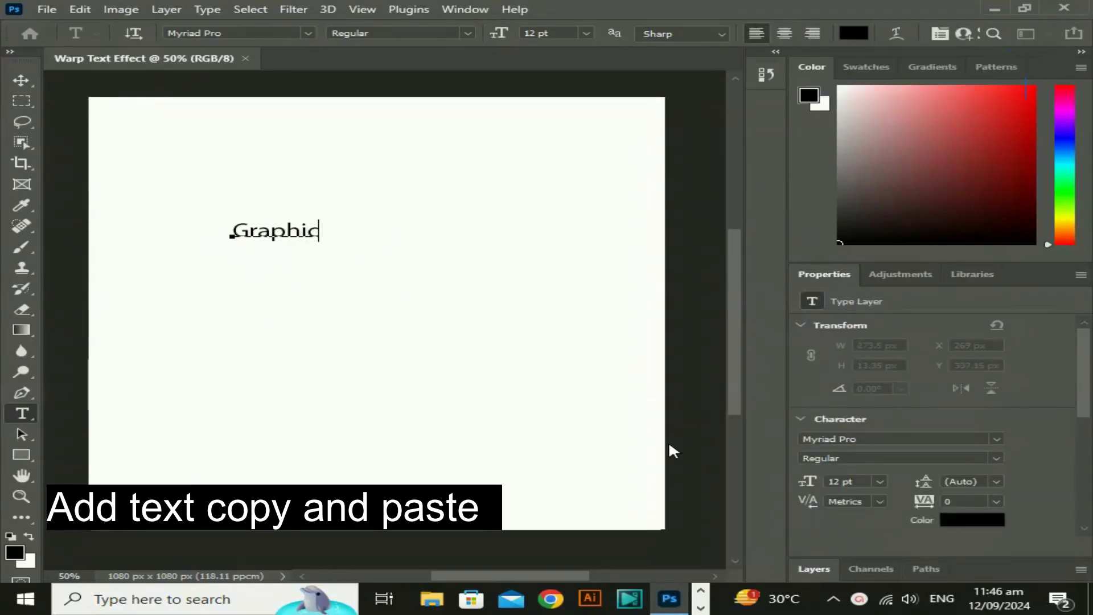
{"action": "type", "text": "s"}
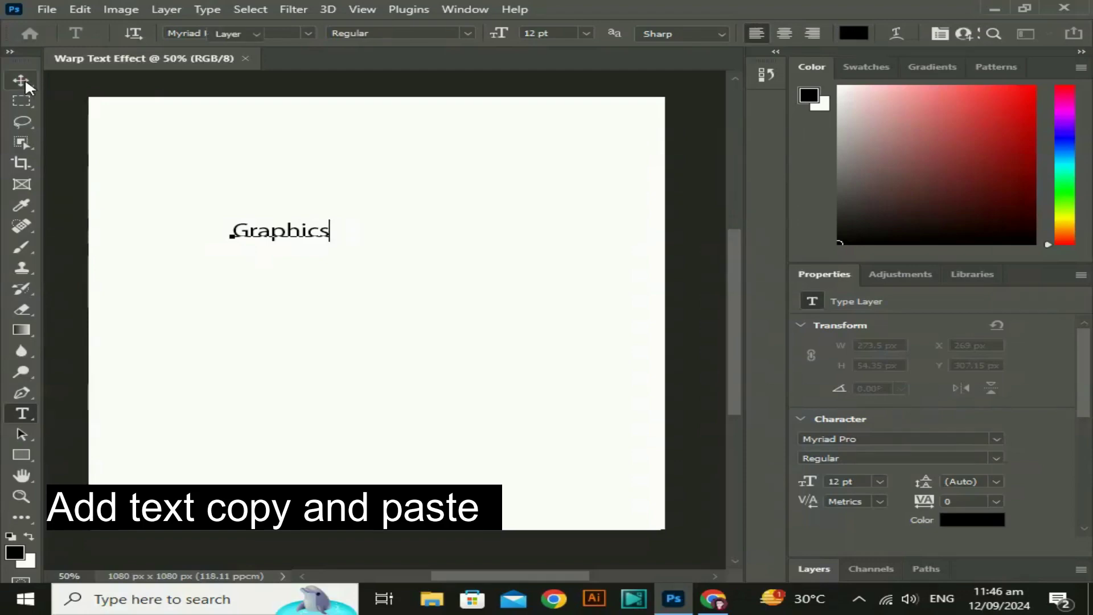
{"action": "left_click", "coordinate": [25, 81]}
Step: Float the Layers panel, make it taller and reposition it
{"action": "left_click_drag", "start_coordinate": [815, 568], "coordinate": [667, 142]}
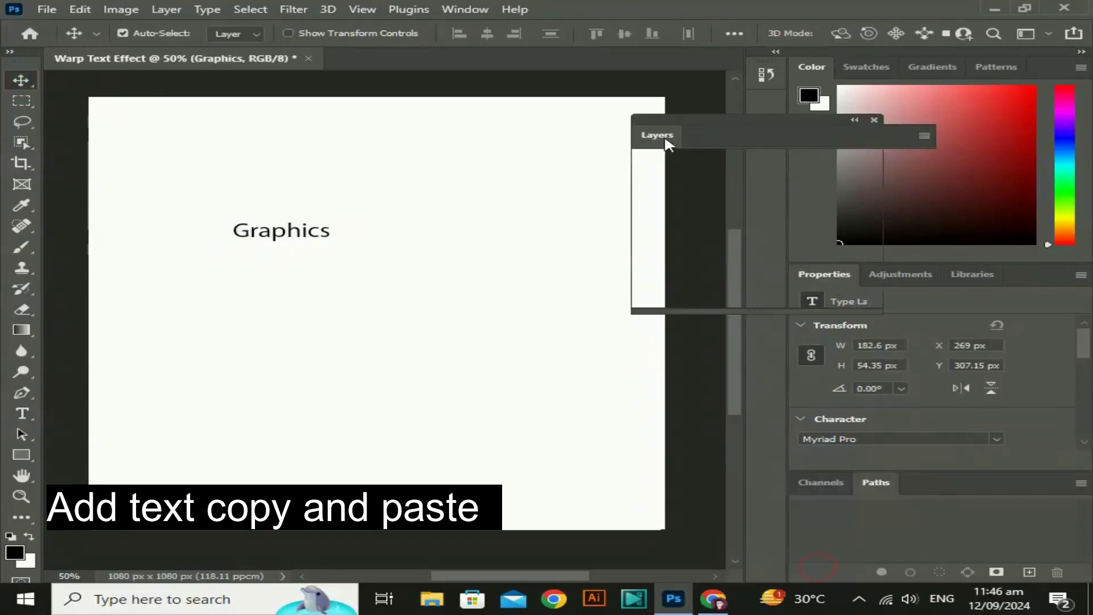
{"action": "left_click", "coordinate": [854, 119]}
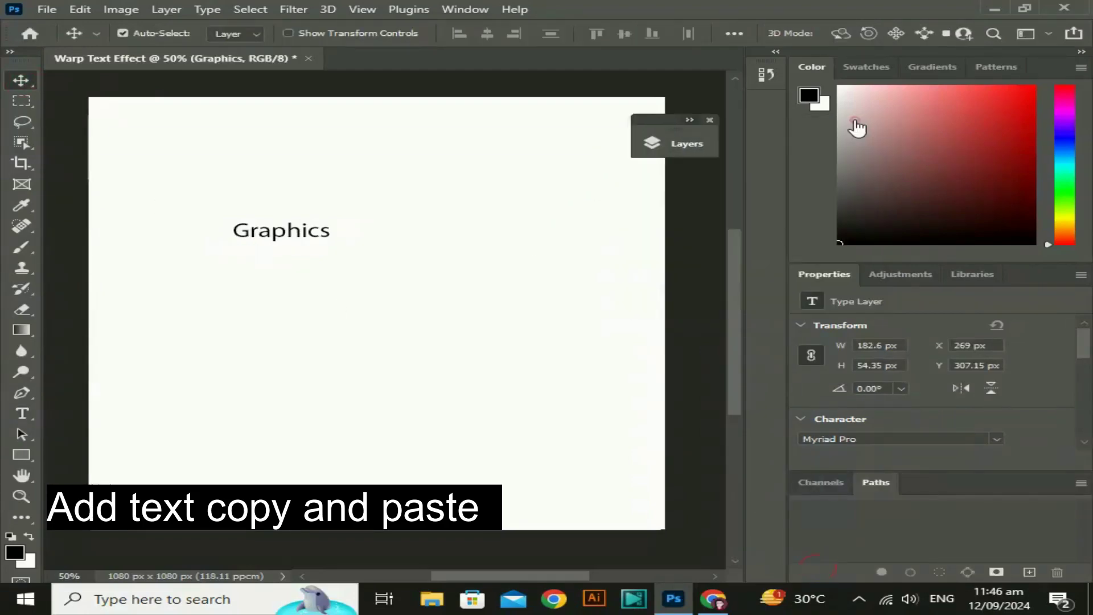
{"action": "left_click", "coordinate": [690, 120]}
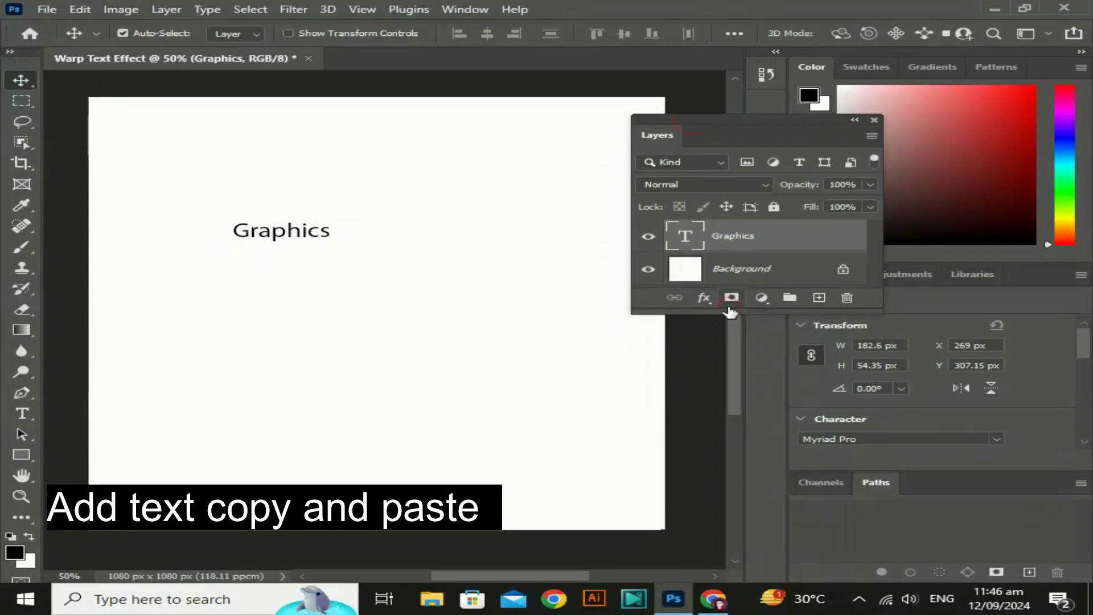
{"action": "left_click_drag", "start_coordinate": [729, 312], "coordinate": [736, 420]}
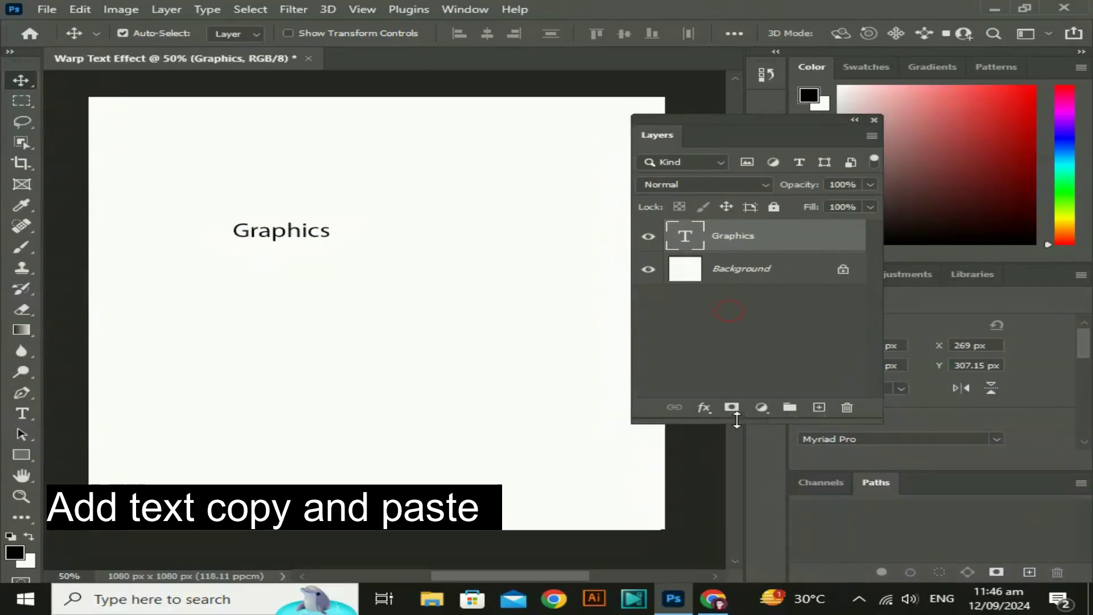
{"action": "left_click_drag", "start_coordinate": [725, 120], "coordinate": [795, 94]}
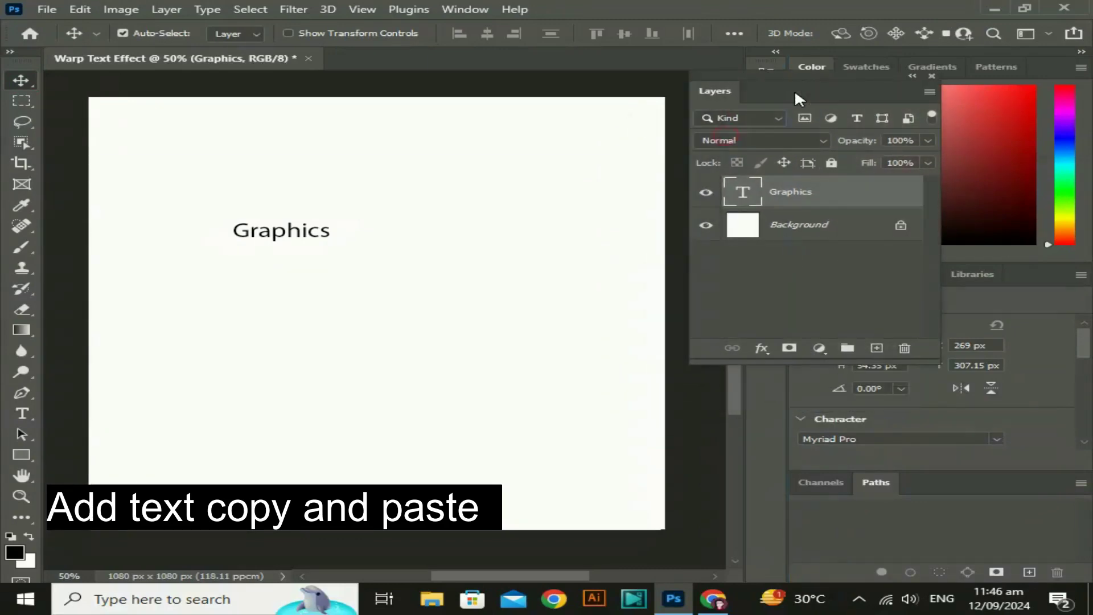
Step: Paste 'Graphics' twice so the line reads 'Graphics Graphics Graphics', then commit
{"action": "double_click", "coordinate": [317, 240]}
{"action": "key", "text": "ctrl+c"}
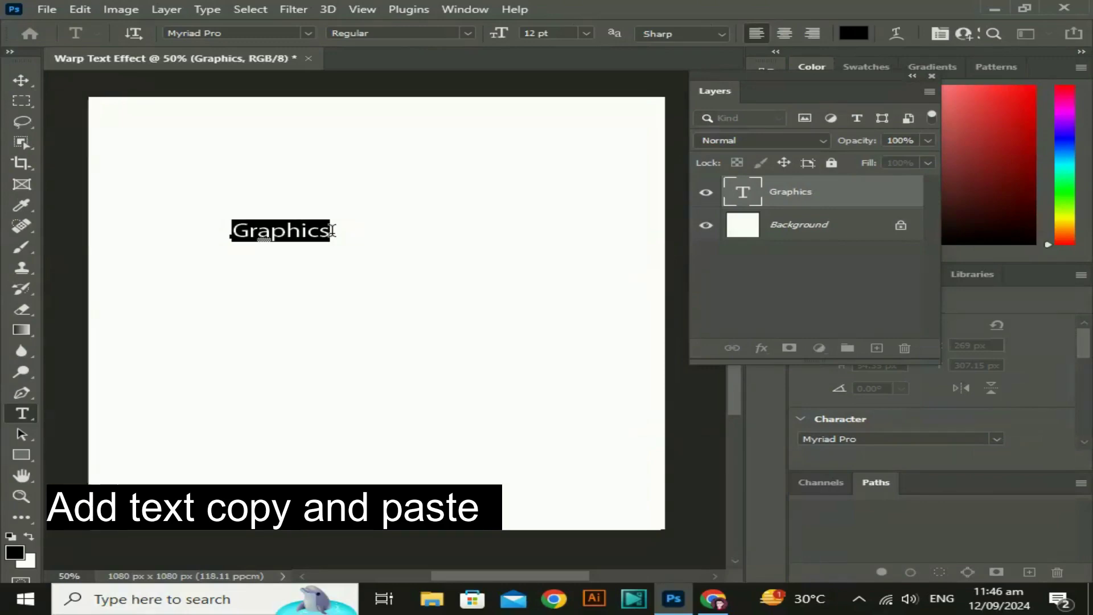
{"action": "left_click", "coordinate": [333, 231]}
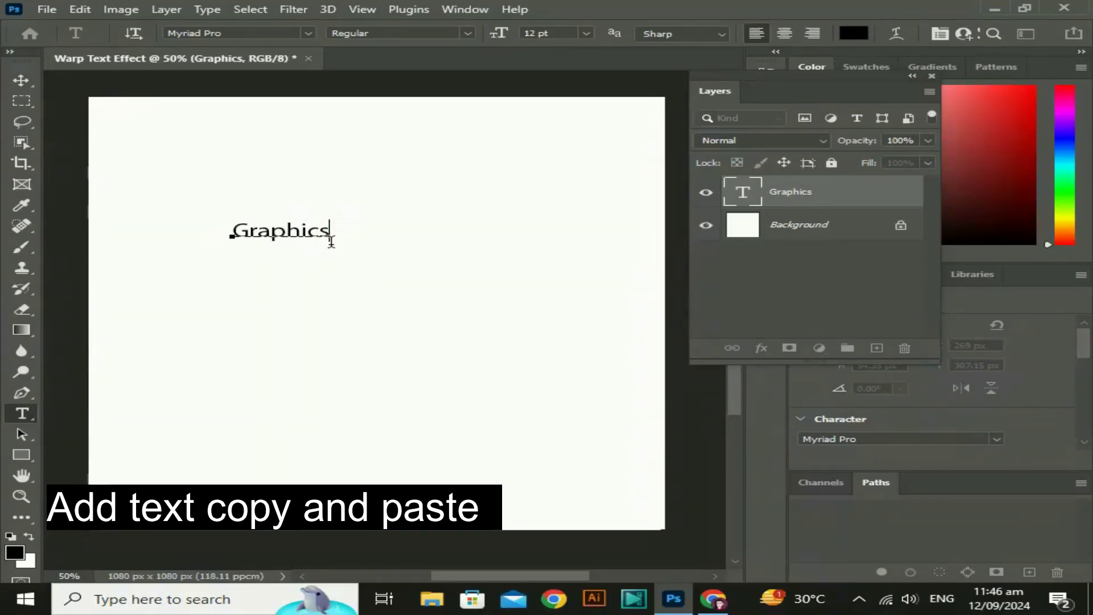
{"action": "key", "text": "ctrl+v"}
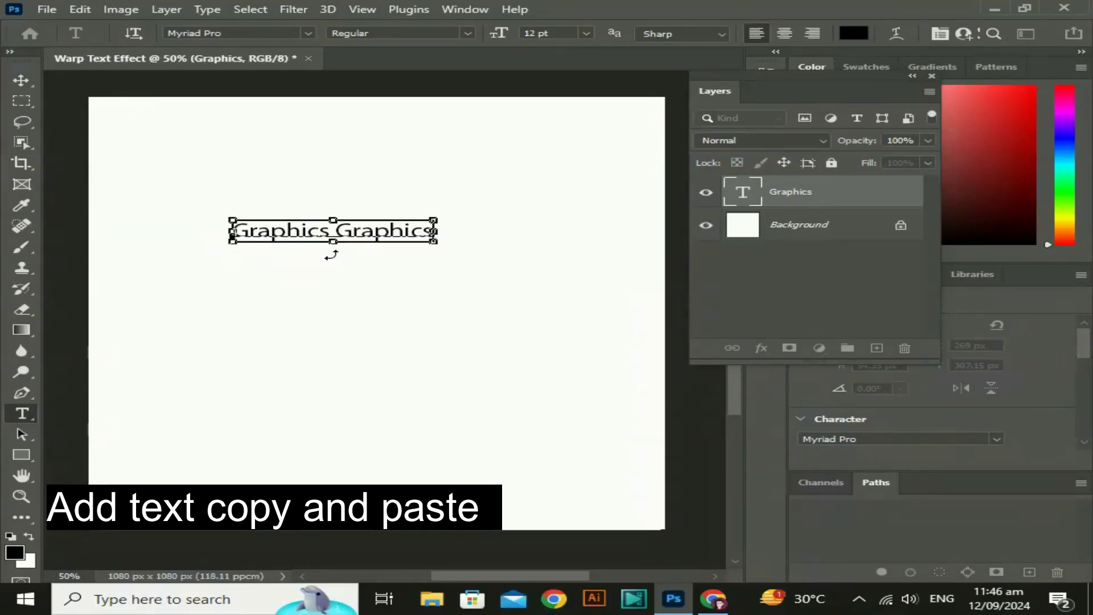
{"action": "key", "text": "ctrl+v"}
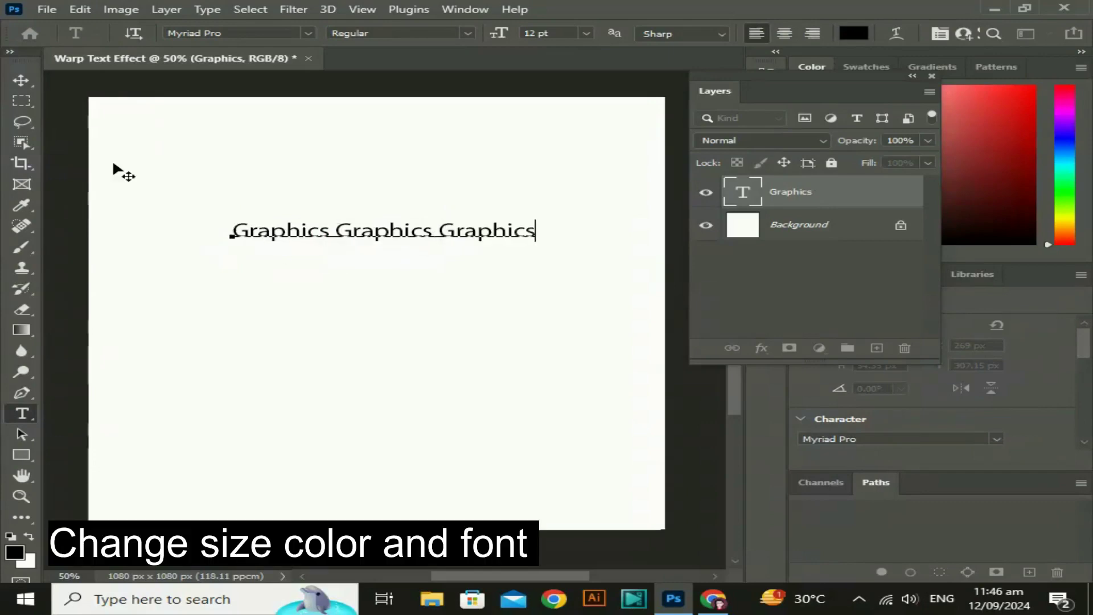
{"action": "left_click", "coordinate": [21, 79]}
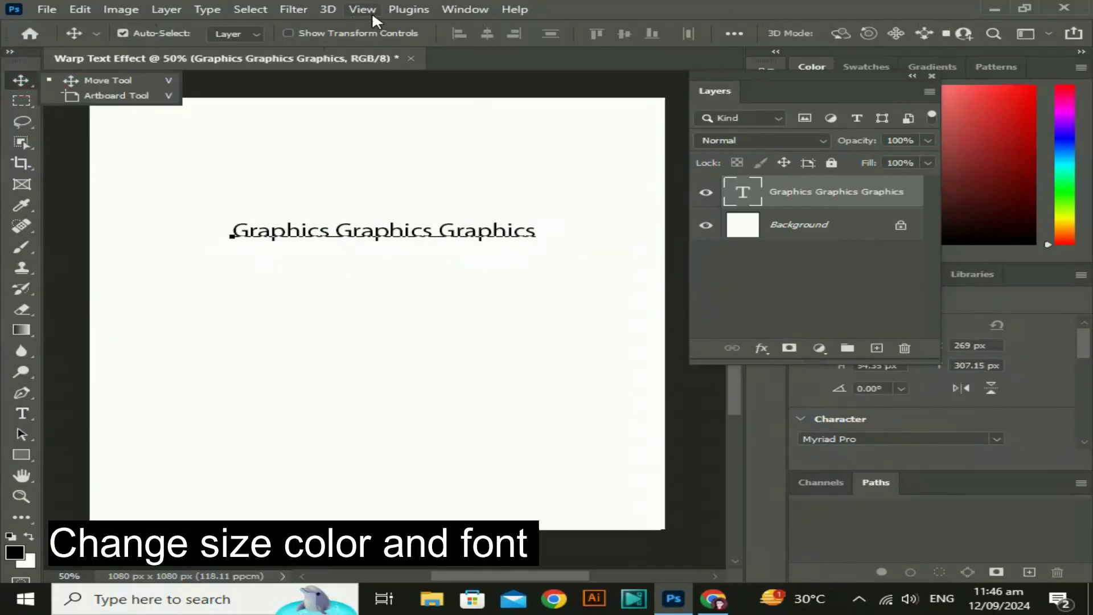
Step: In the Character panel, search 'mont' and set the text font to Montserrat Bold
{"action": "left_click", "coordinate": [464, 9]}
{"action": "left_click", "coordinate": [564, 194]}
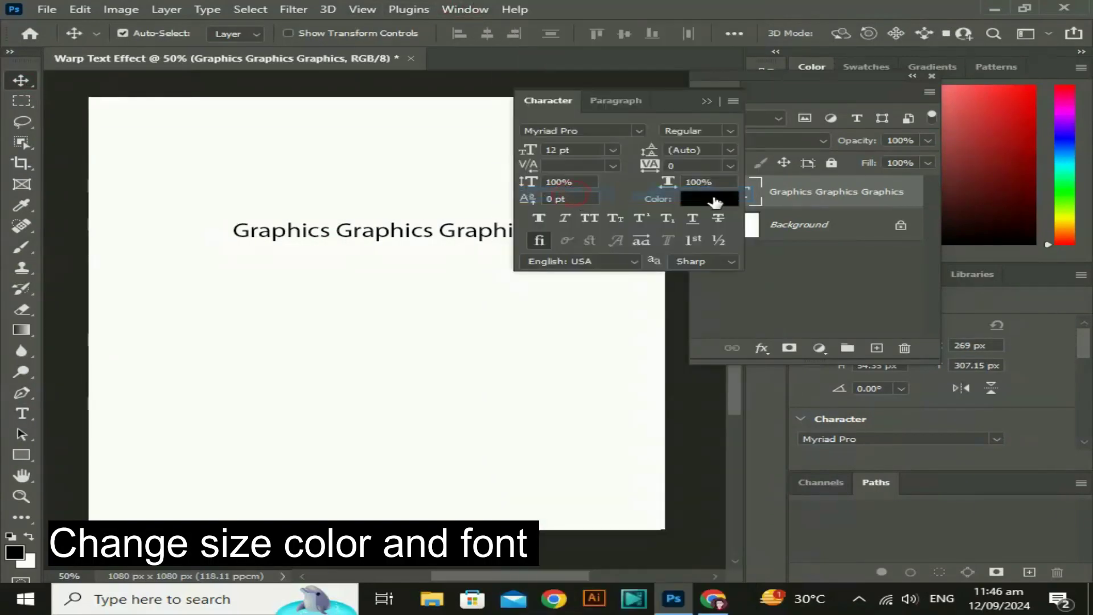
{"action": "left_click", "coordinate": [608, 131]}
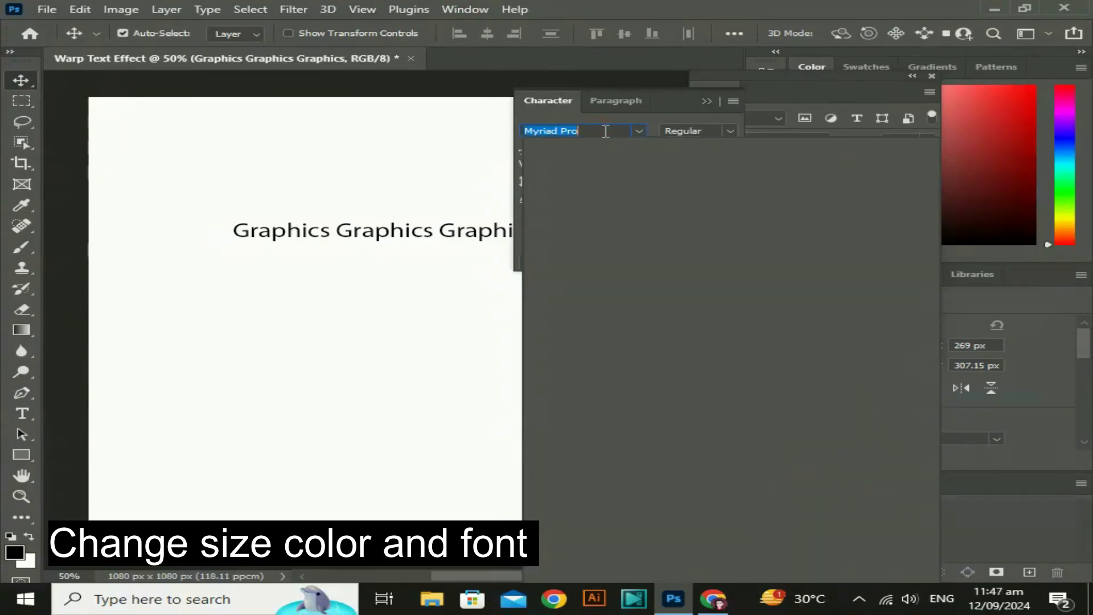
{"action": "type", "text": "m"}
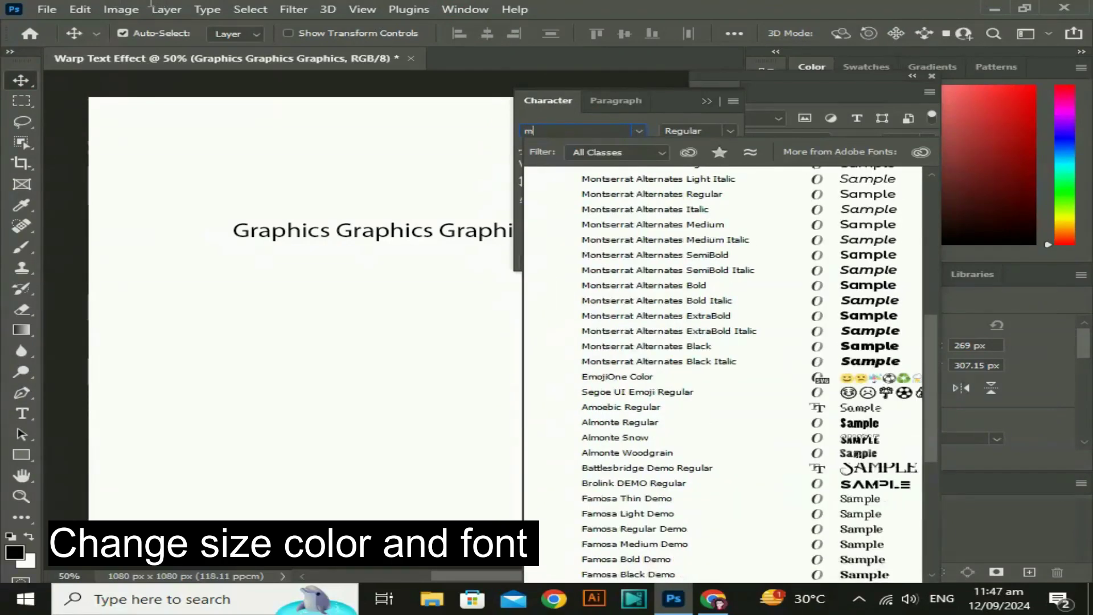
{"action": "key", "text": "BackSpace"}
{"action": "type", "text": "not"}
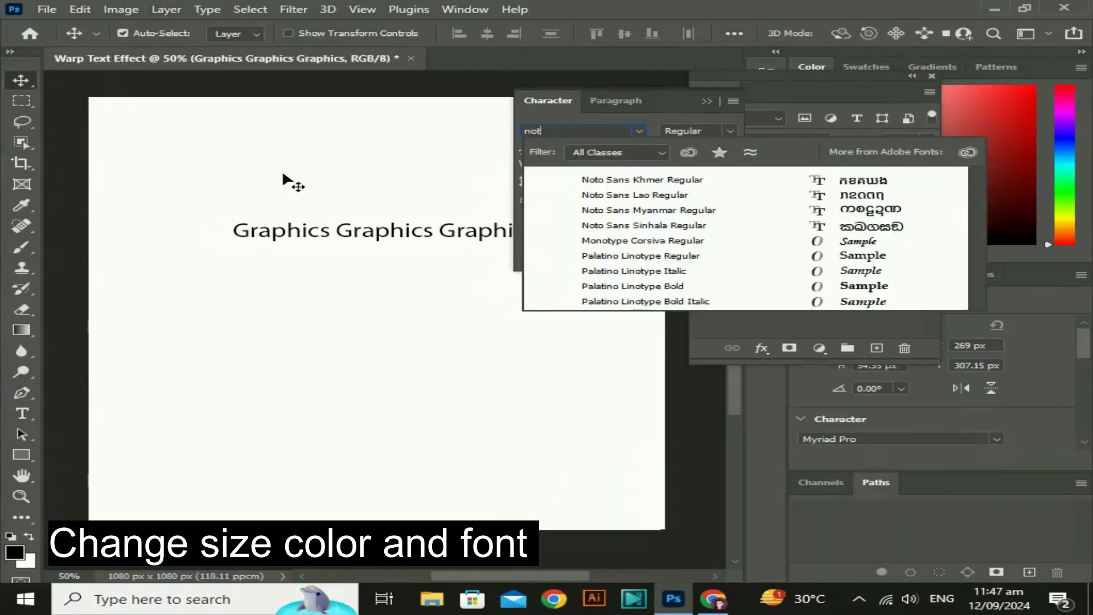
{"action": "key", "text": "BackSpace"}
{"action": "key", "text": "BackSpace"}
{"action": "key", "text": "BackSpace"}
{"action": "type", "text": "mo"}
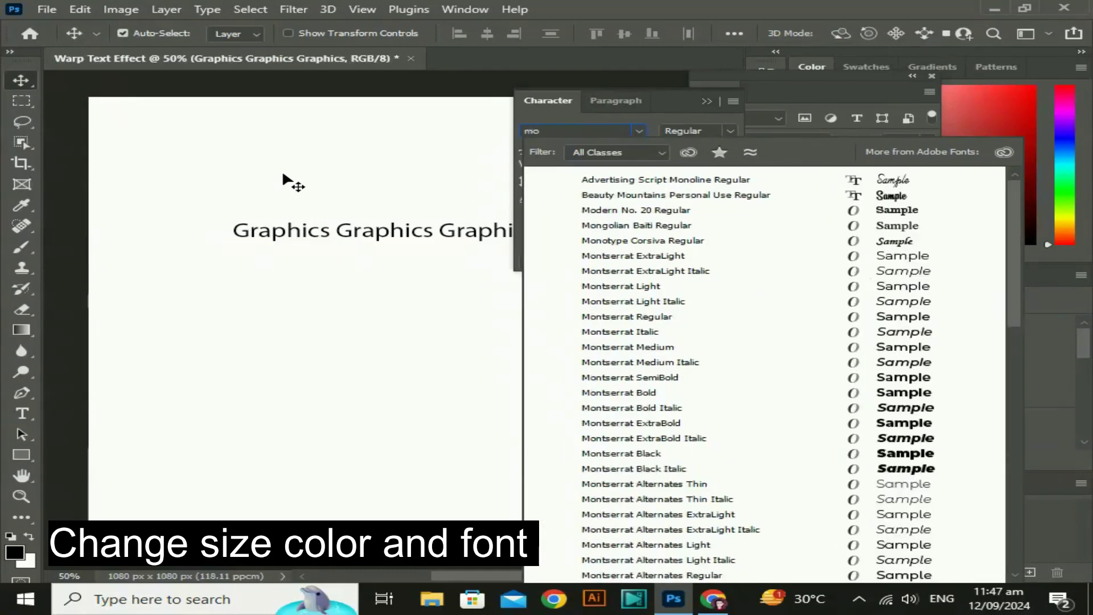
{"action": "type", "text": "ntserrat"}
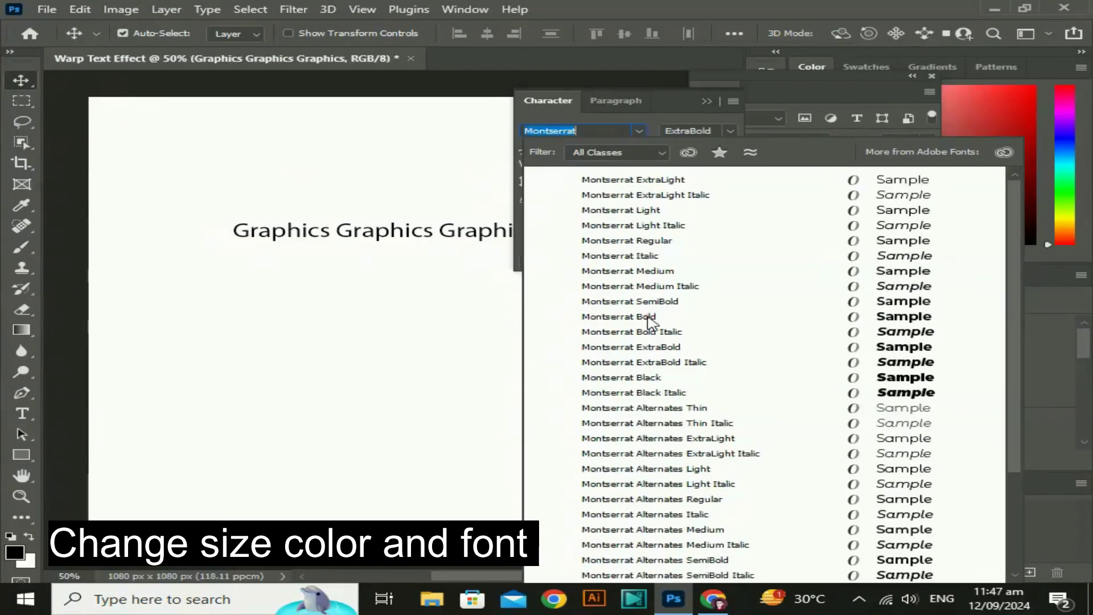
{"action": "left_click", "coordinate": [648, 316]}
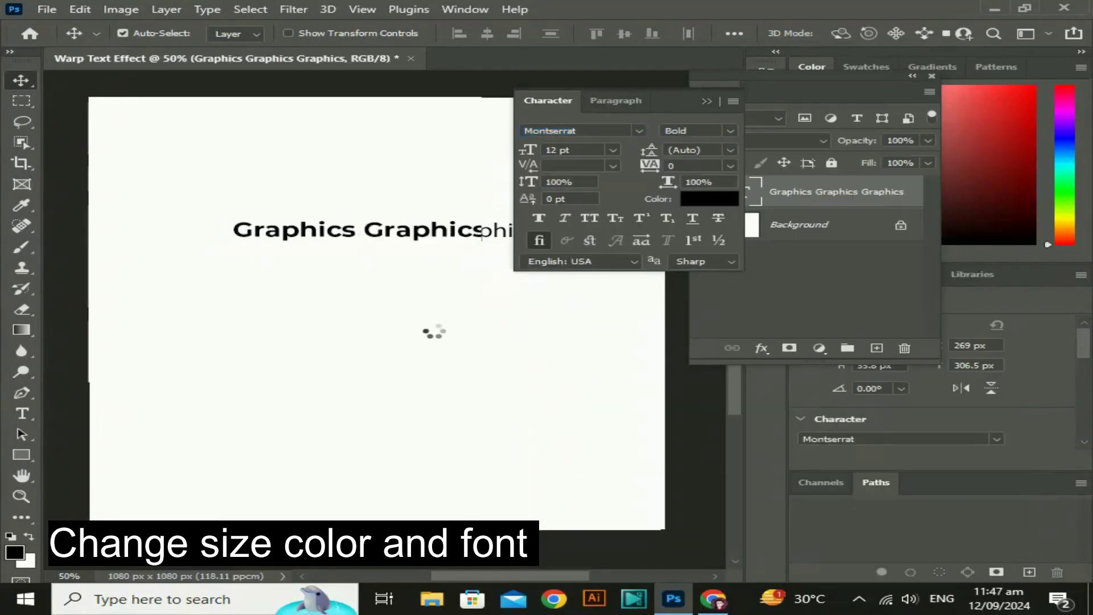
Step: Move the text line up-left and Alt-duplicate it into four stacked rows
{"action": "left_click", "coordinate": [707, 101]}
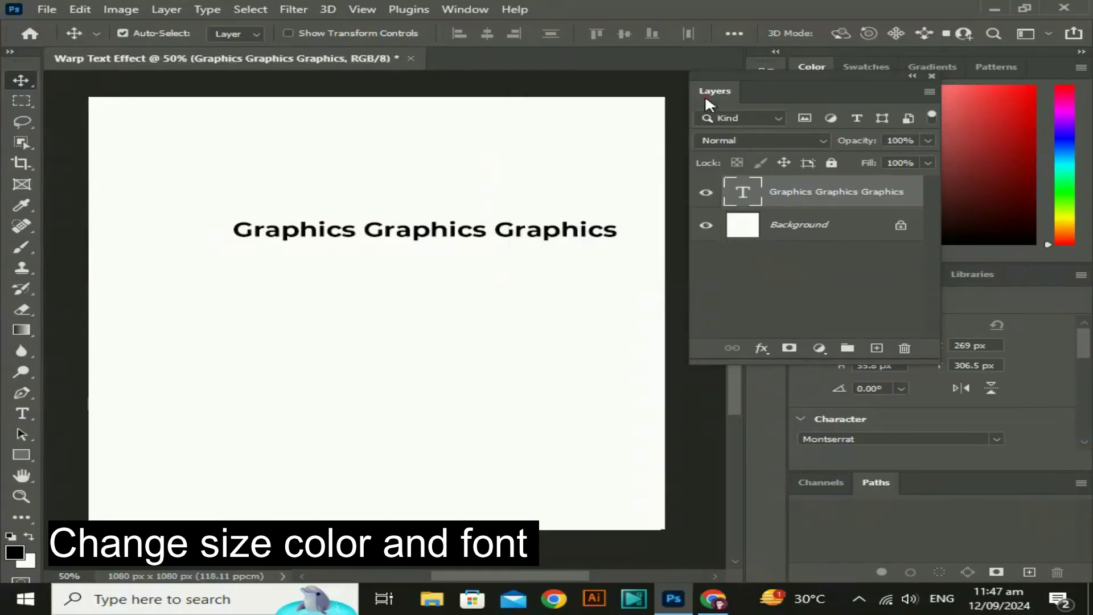
{"action": "left_click_drag", "start_coordinate": [495, 273], "coordinate": [459, 215]}
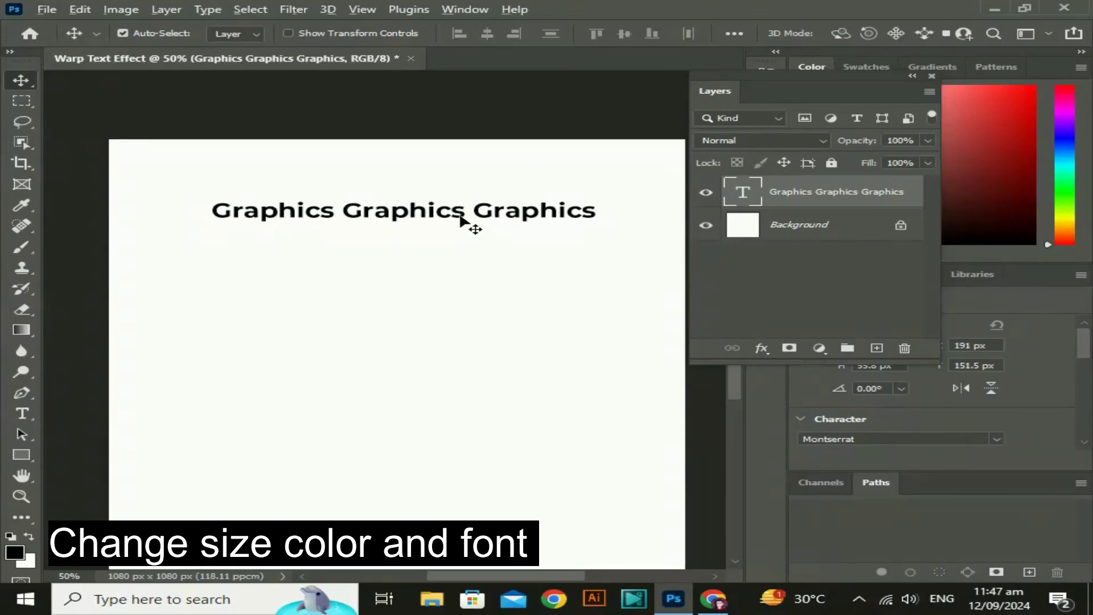
{"action": "left_click_drag", "start_coordinate": [459, 220], "coordinate": [458, 242], "text": "alt"}
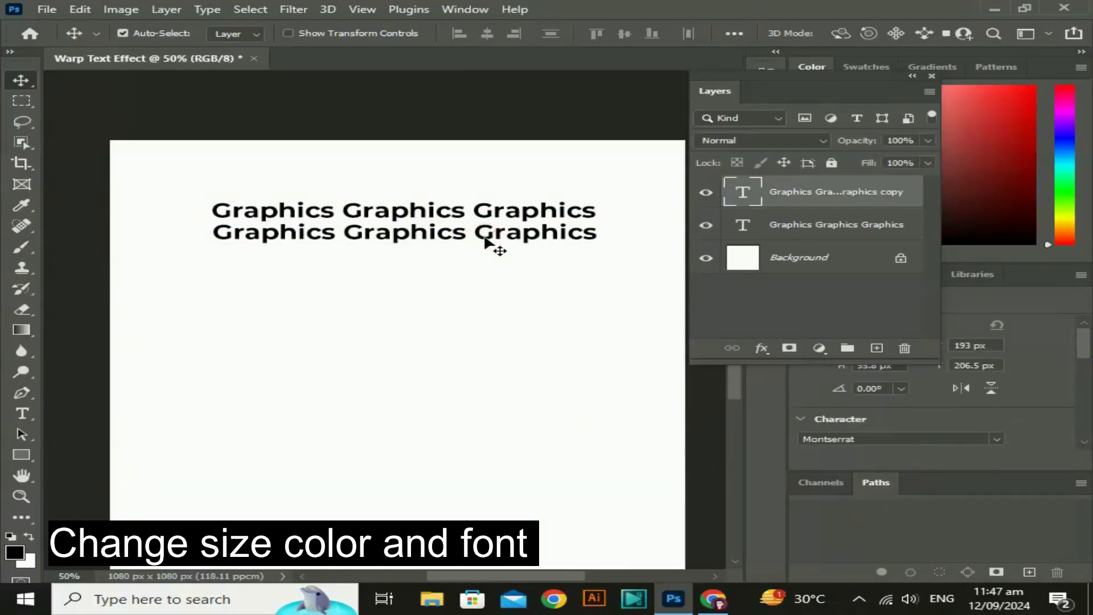
{"action": "left_click_drag", "start_coordinate": [487, 241], "coordinate": [485, 241]}
{"action": "left_click_drag", "start_coordinate": [403, 171], "coordinate": [415, 273]}
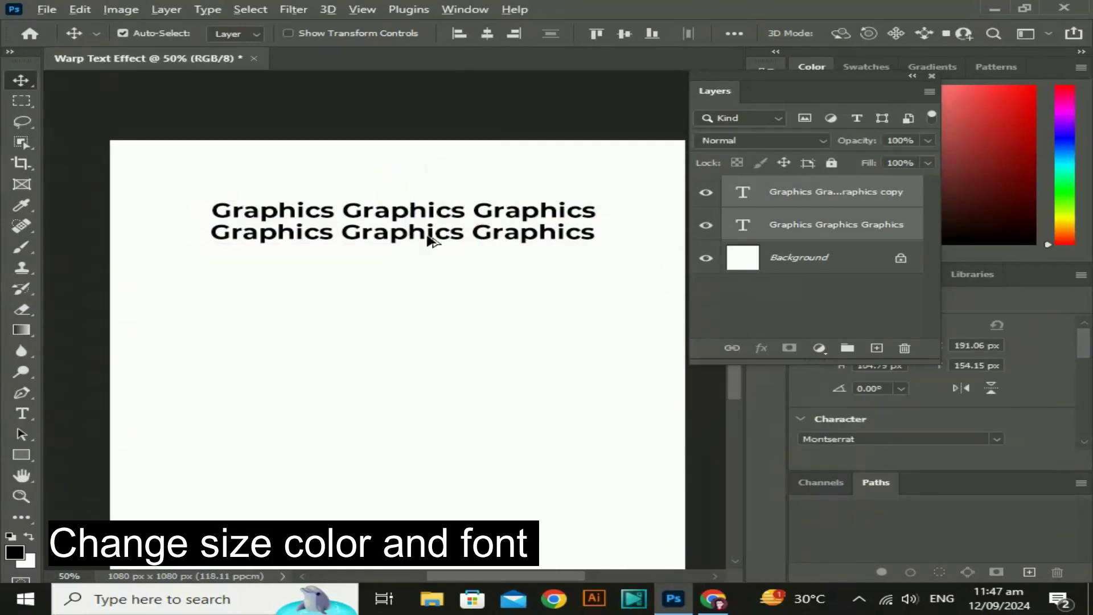
{"action": "left_click_drag", "start_coordinate": [429, 236], "coordinate": [428, 281], "text": "alt"}
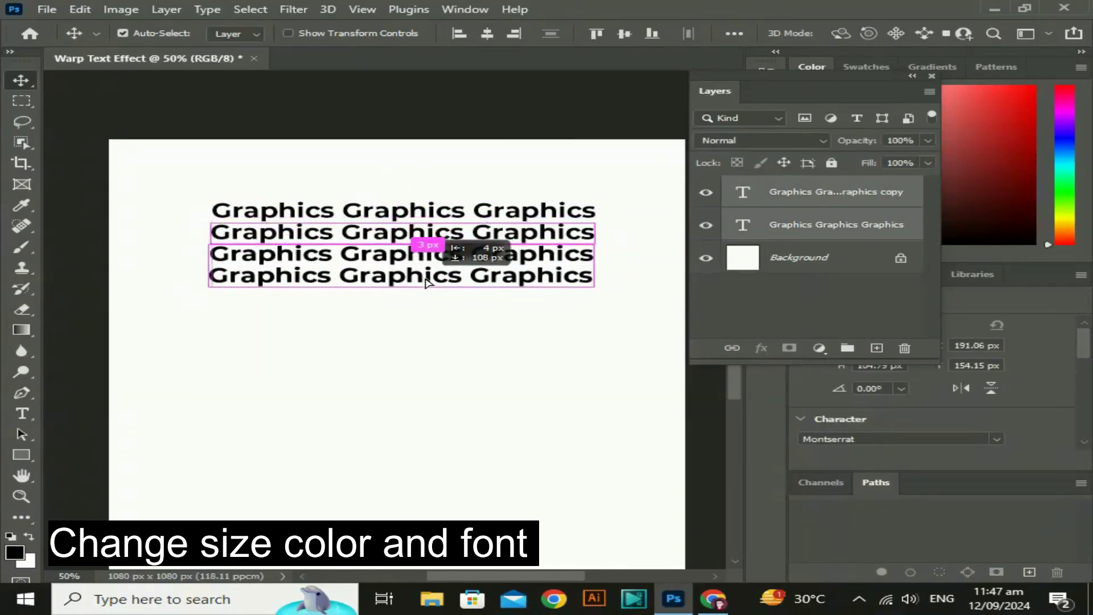
{"action": "left_click", "coordinate": [468, 362]}
Step: Duplicate the rows further to fourteen and align their horizontal centres
{"action": "left_click_drag", "start_coordinate": [173, 166], "coordinate": [683, 354]}
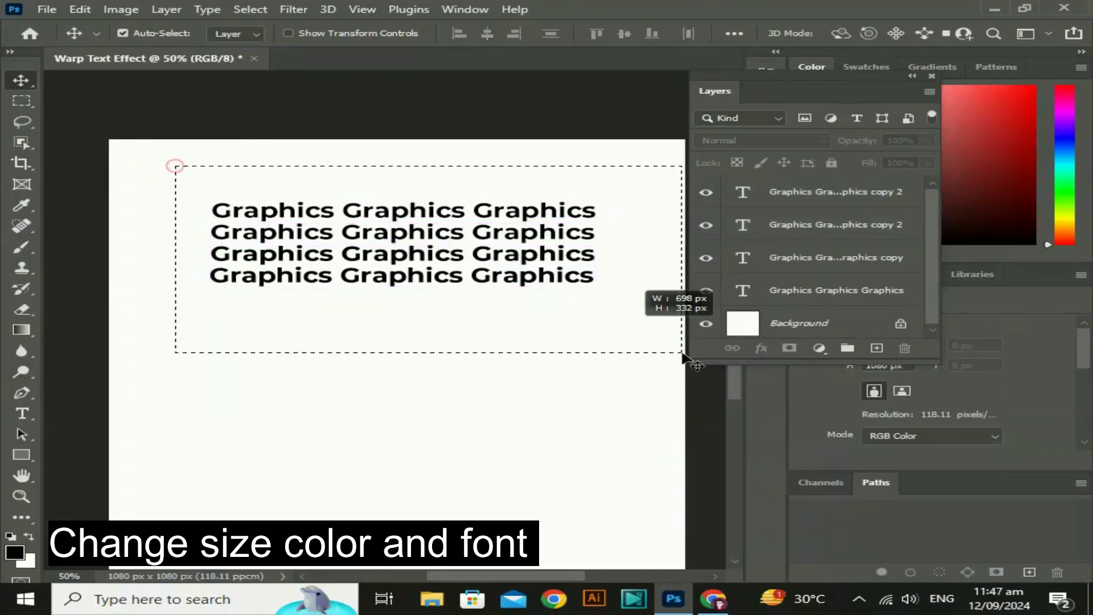
{"action": "left_click", "coordinate": [536, 250]}
{"action": "left_click_drag", "start_coordinate": [546, 305], "coordinate": [538, 340], "text": "alt"}
{"action": "left_click", "coordinate": [552, 447]}
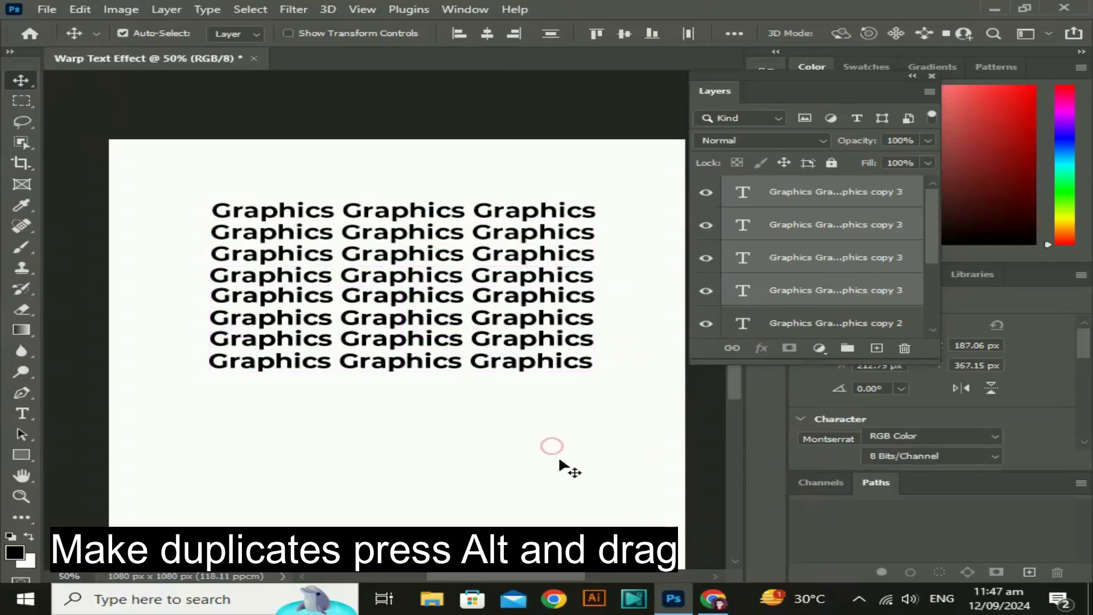
{"action": "scroll", "coordinate": [569, 405], "scroll_direction": "down", "scroll_amount": 2}
{"action": "left_click_drag", "start_coordinate": [150, 205], "coordinate": [617, 354]}
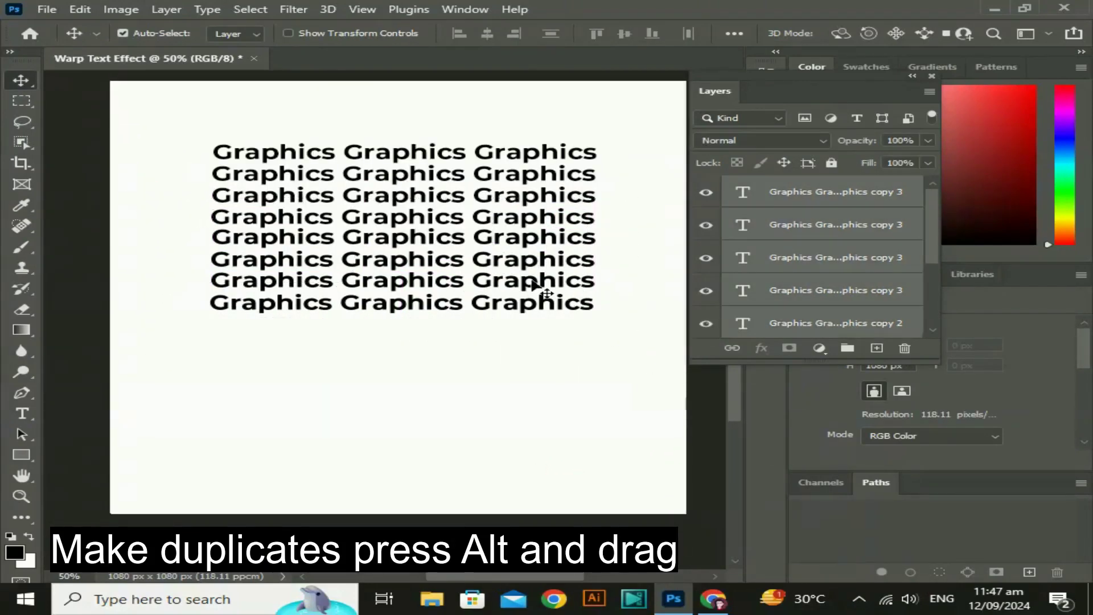
{"action": "mouse_move", "coordinate": [503, 218]}
{"action": "left_mouse_down", "text": "alt"}
{"action": "mouse_move", "coordinate": [511, 361]}
{"action": "mouse_move", "coordinate": [509, 352]}
{"action": "left_mouse_up", "text": "alt"}
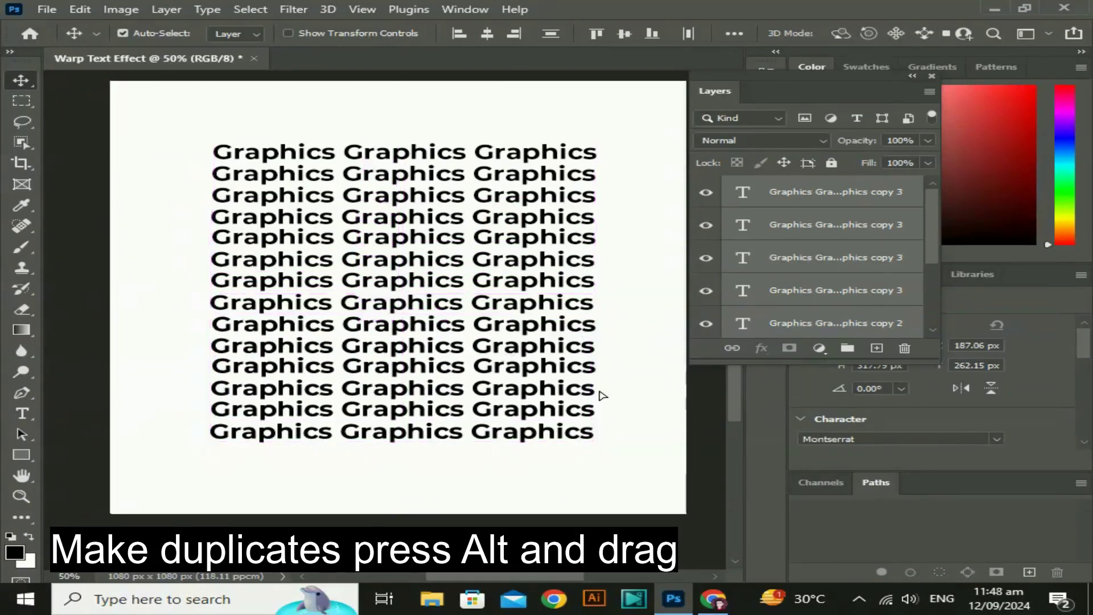
{"action": "left_click", "coordinate": [634, 415]}
{"action": "left_click_drag", "start_coordinate": [149, 111], "coordinate": [670, 505]}
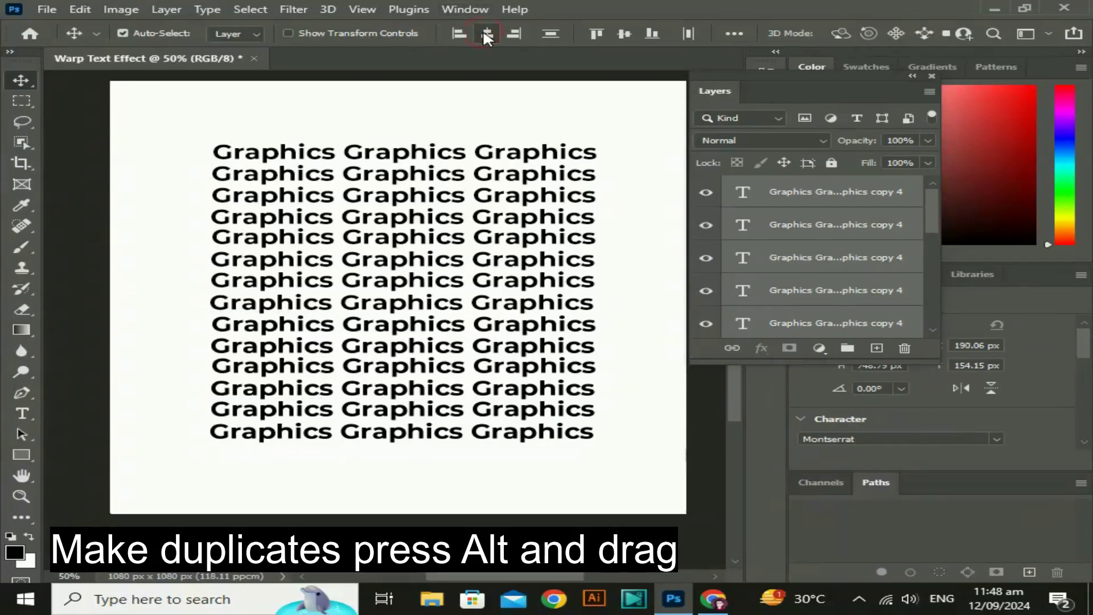
{"action": "left_click", "coordinate": [486, 35]}
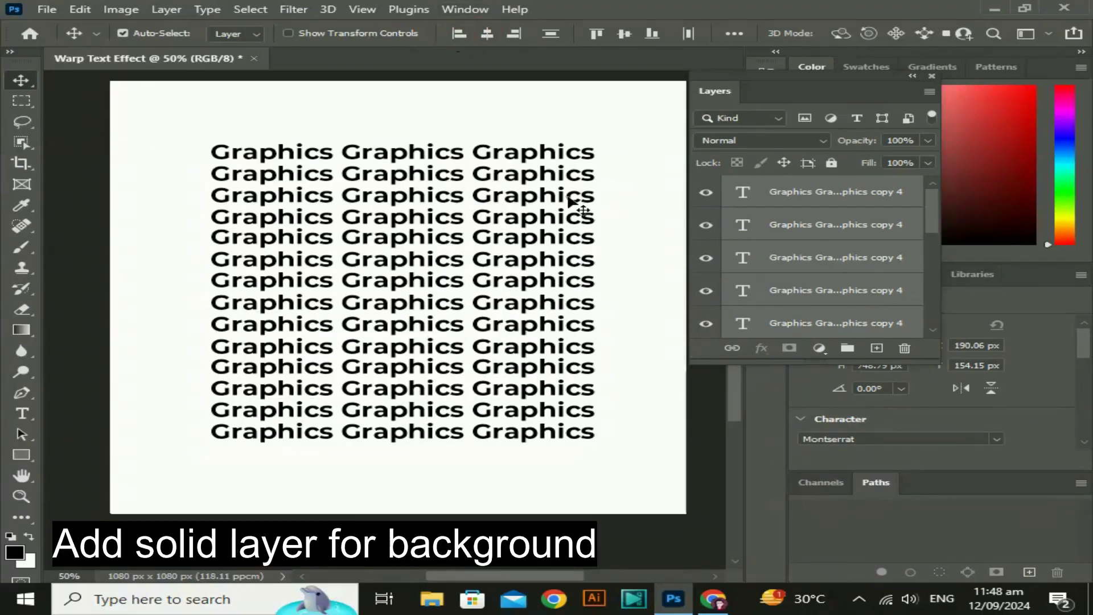
Step: Add a #000000 Solid Color fill layer and send it to the bottom
{"action": "left_click", "coordinate": [618, 257]}
{"action": "scroll", "coordinate": [575, 508], "scroll_direction": "up", "scroll_amount": 1}
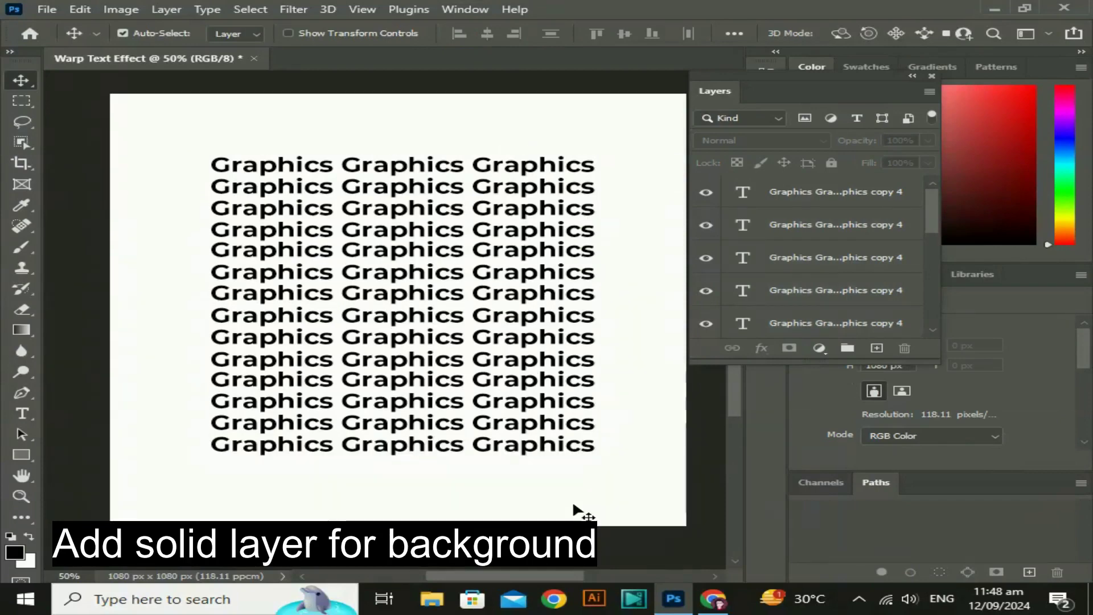
{"action": "left_click", "coordinate": [819, 348]}
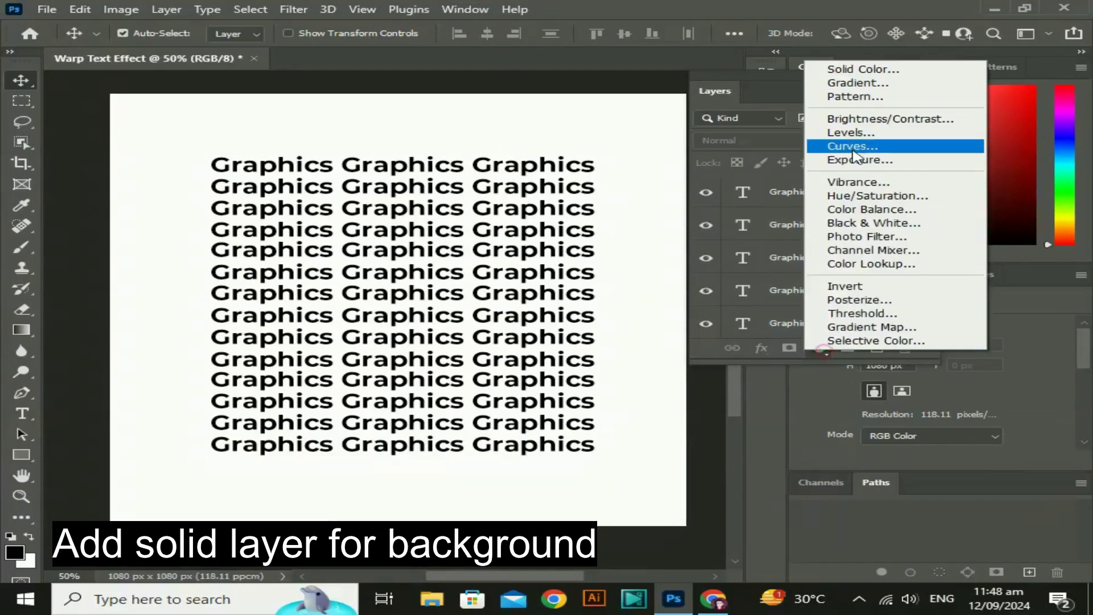
{"action": "left_click", "coordinate": [853, 69]}
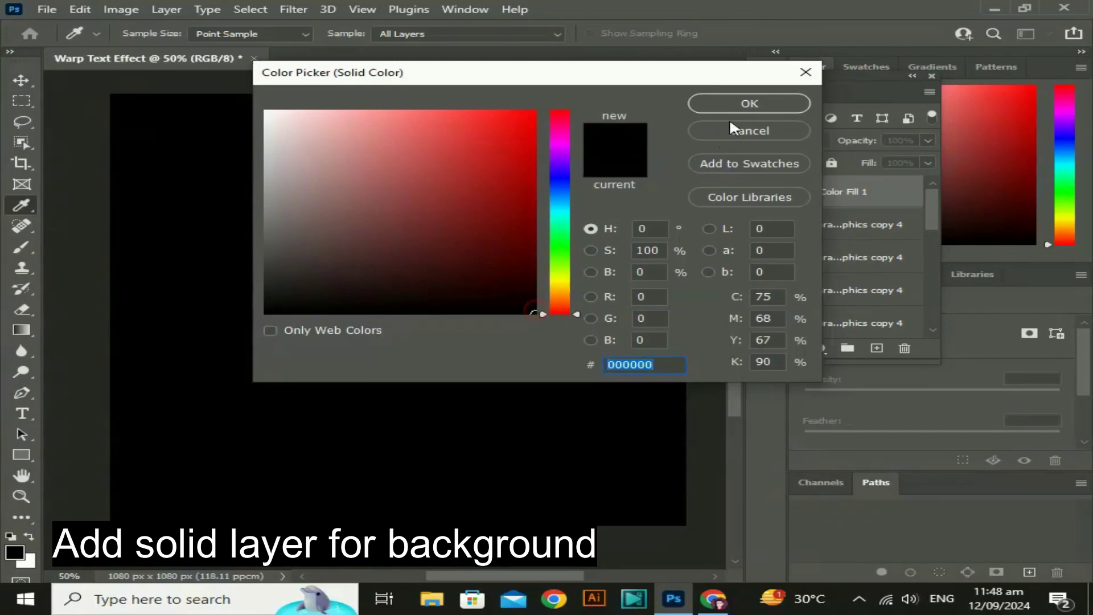
{"action": "left_click", "coordinate": [734, 105]}
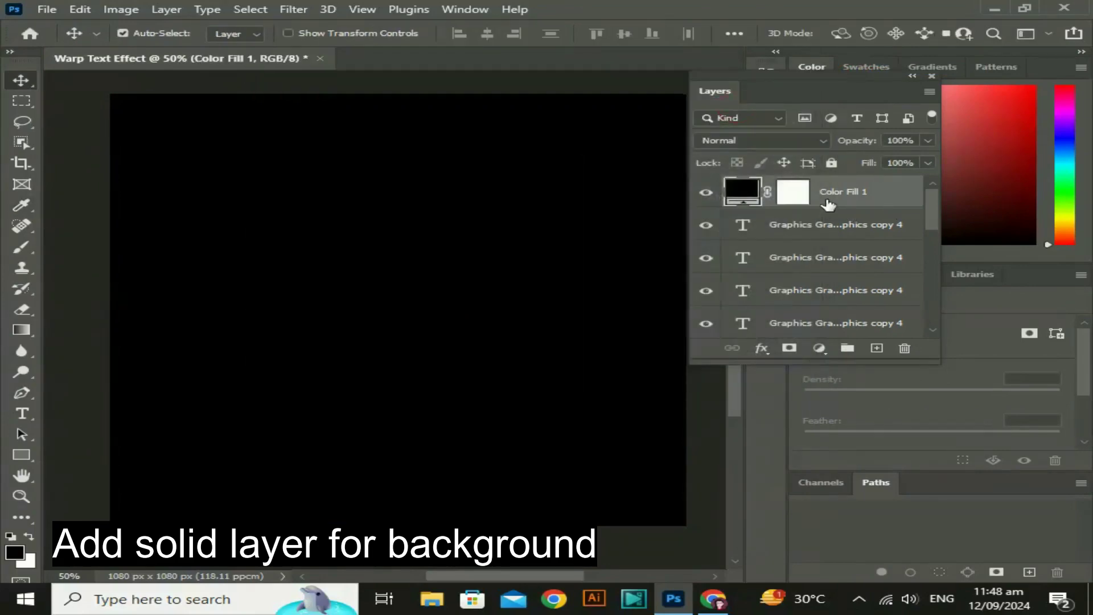
{"action": "key", "text": "ctrl+shift+bracketleft"}
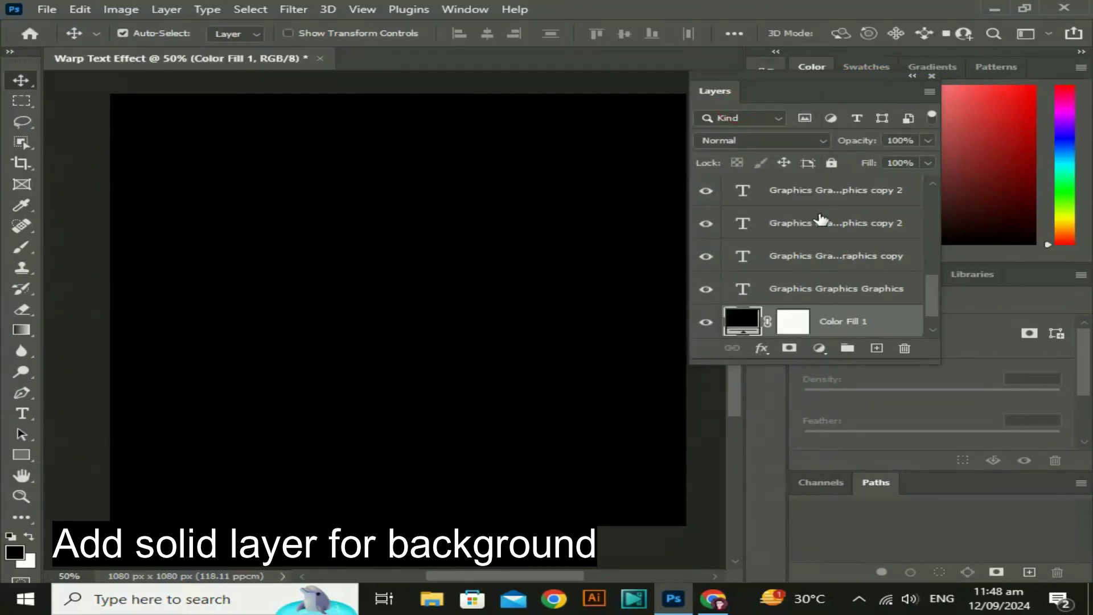
Step: Select all layers and set the text colour to yellow f2c700 via the Character panel
{"action": "left_click", "coordinate": [818, 293]}
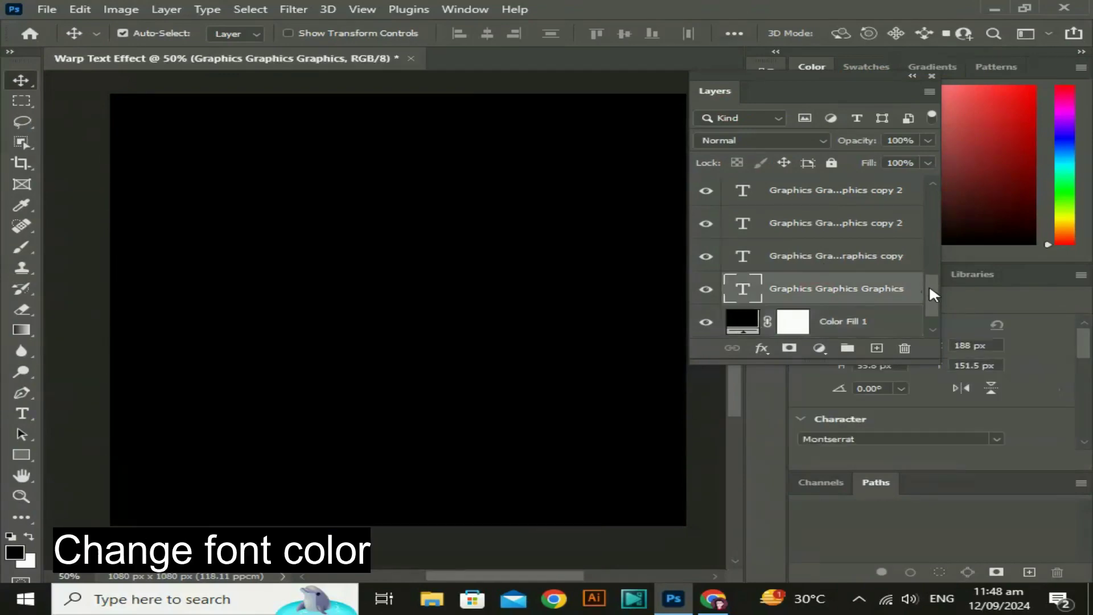
{"action": "left_click_drag", "start_coordinate": [930, 285], "coordinate": [905, 179]}
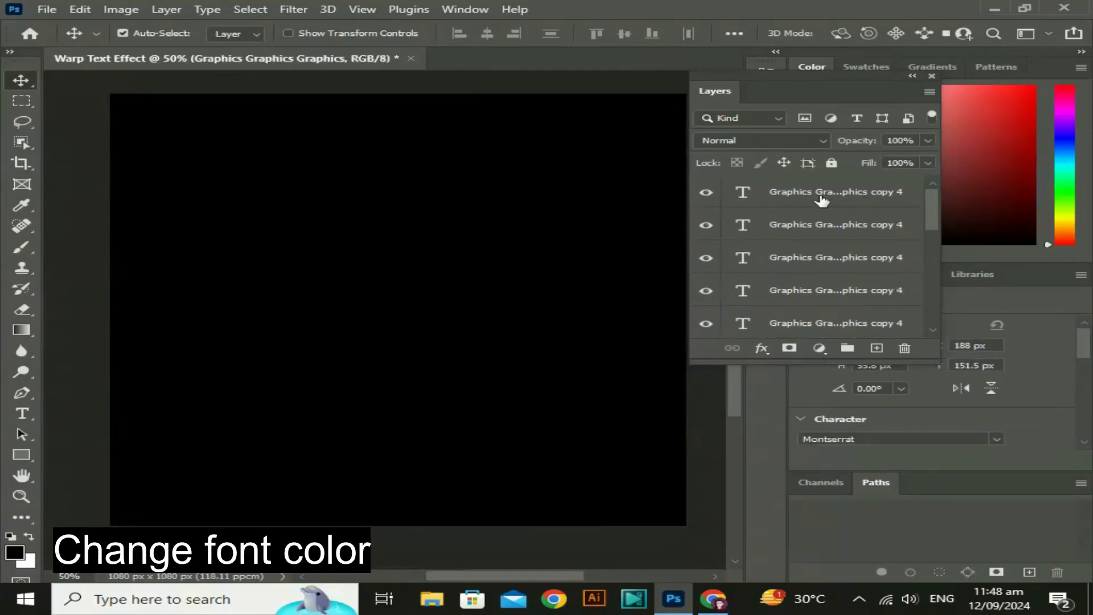
{"action": "key", "text": "ctrl+alt+a"}
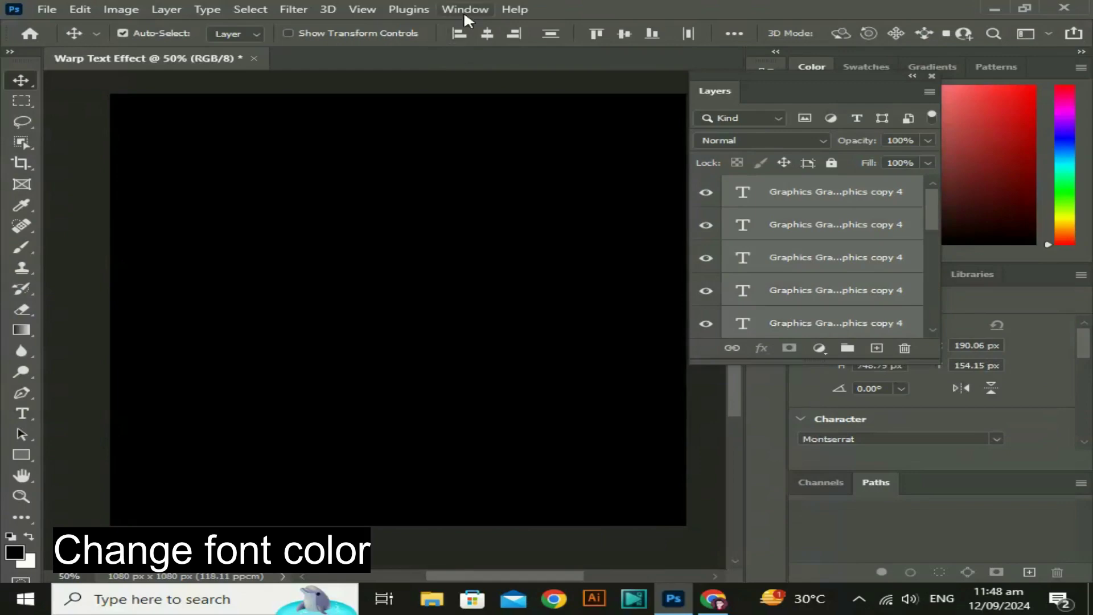
{"action": "left_click", "coordinate": [463, 12]}
{"action": "left_click", "coordinate": [570, 194]}
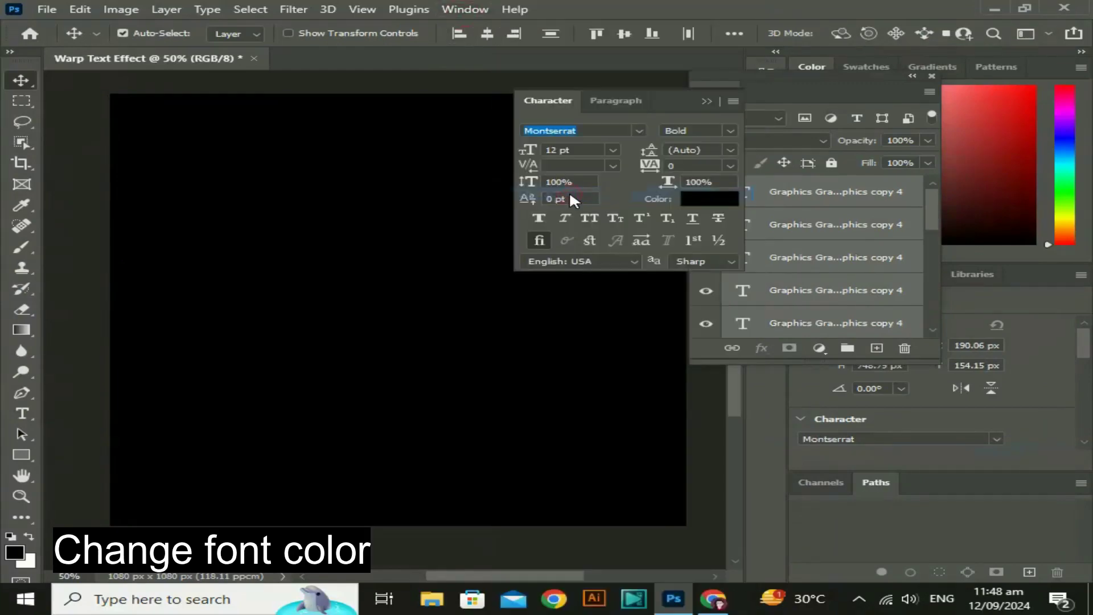
{"action": "left_click", "coordinate": [701, 200]}
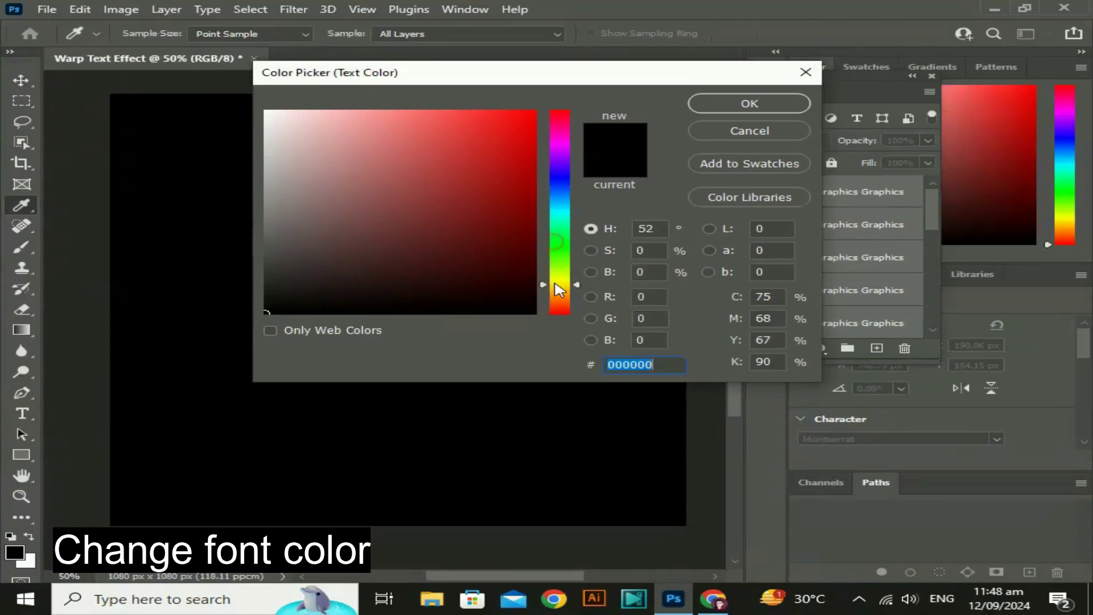
{"action": "left_click_drag", "start_coordinate": [520, 212], "coordinate": [519, 131]}
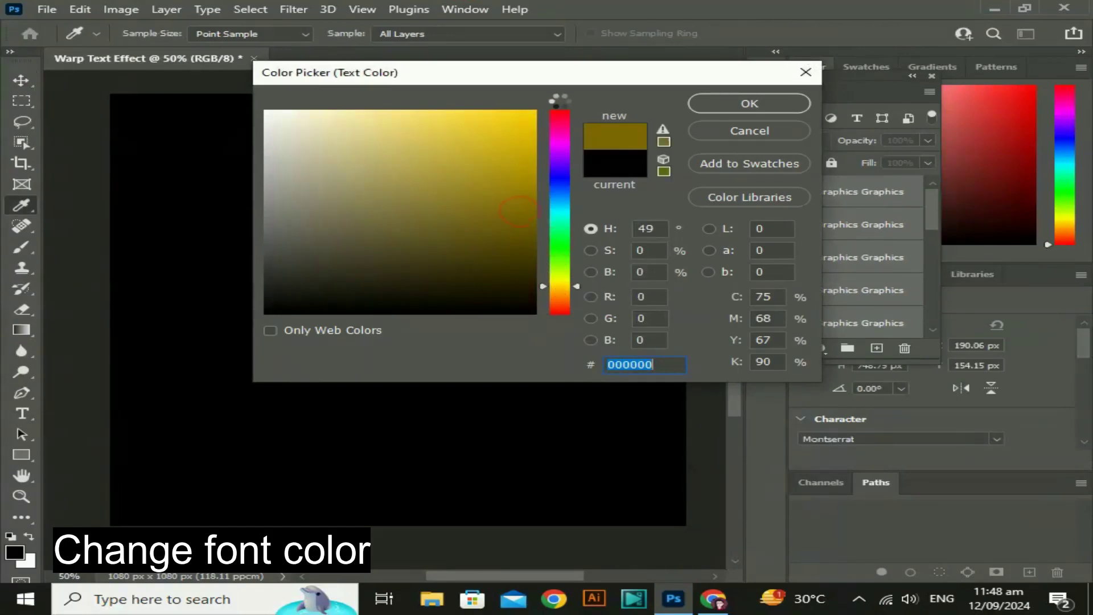
{"action": "left_click", "coordinate": [747, 108]}
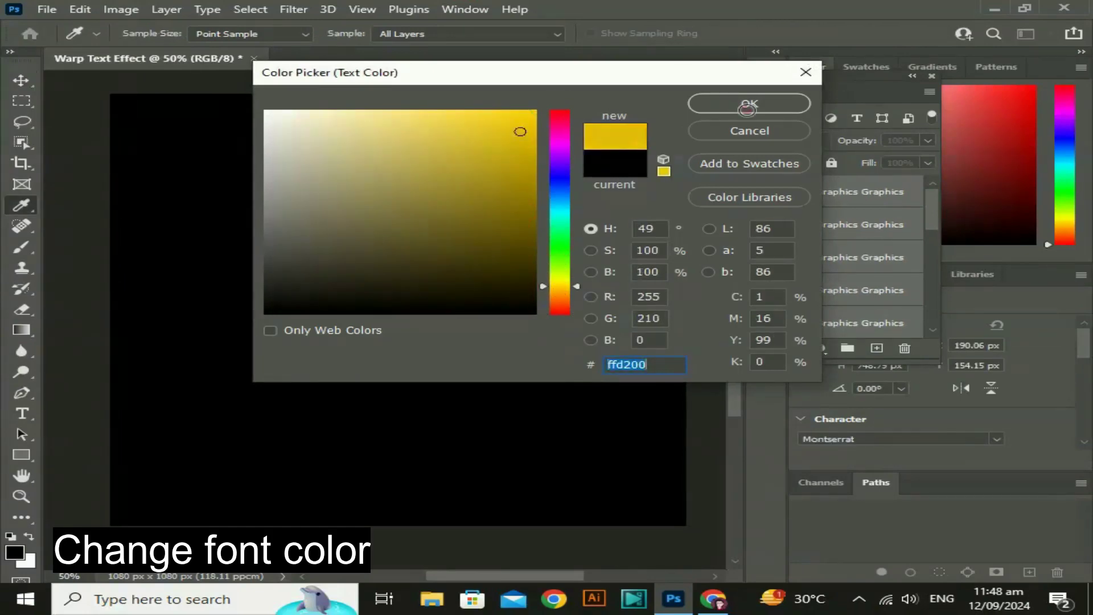
{"action": "type", "text": "e4be0d"}
{"action": "type", "text": "f2c700"}
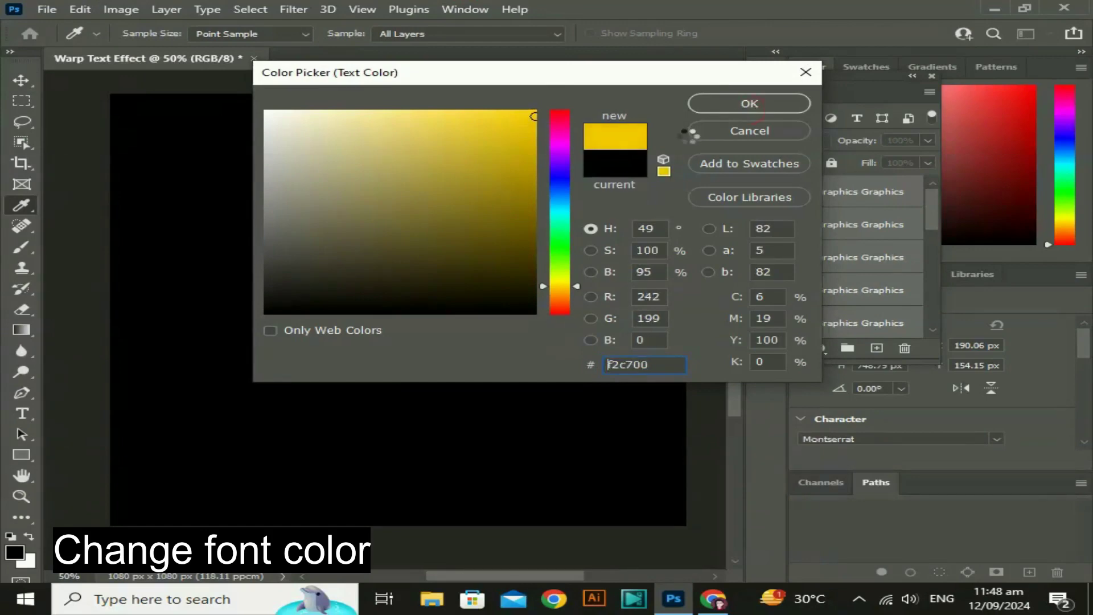
{"action": "key", "text": "Return"}
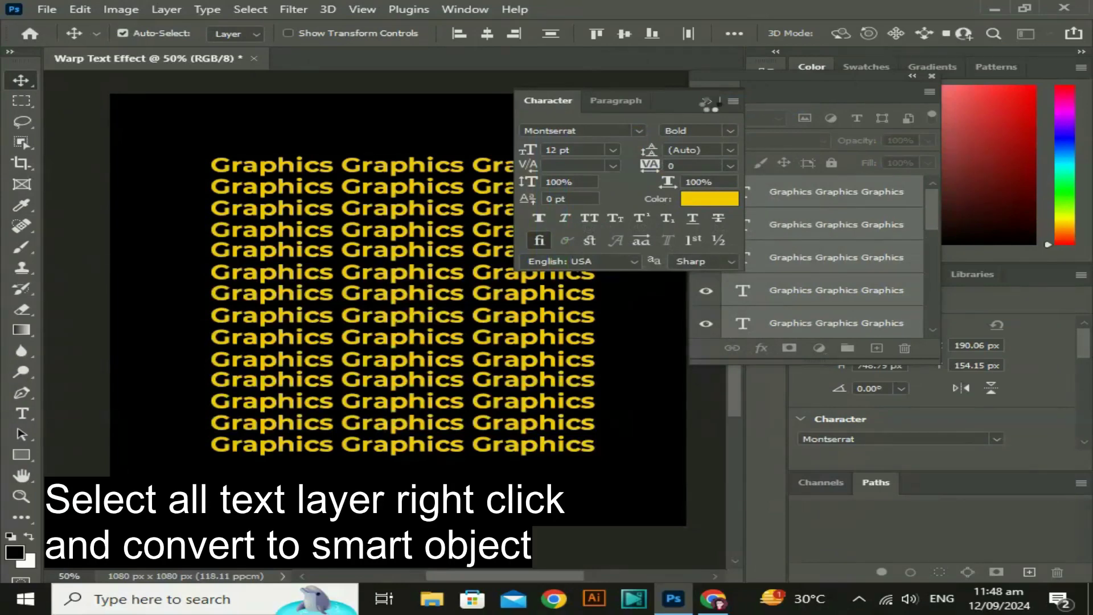
Step: Convert the selected yellow text layers into one smart object
{"action": "left_click", "coordinate": [700, 101]}
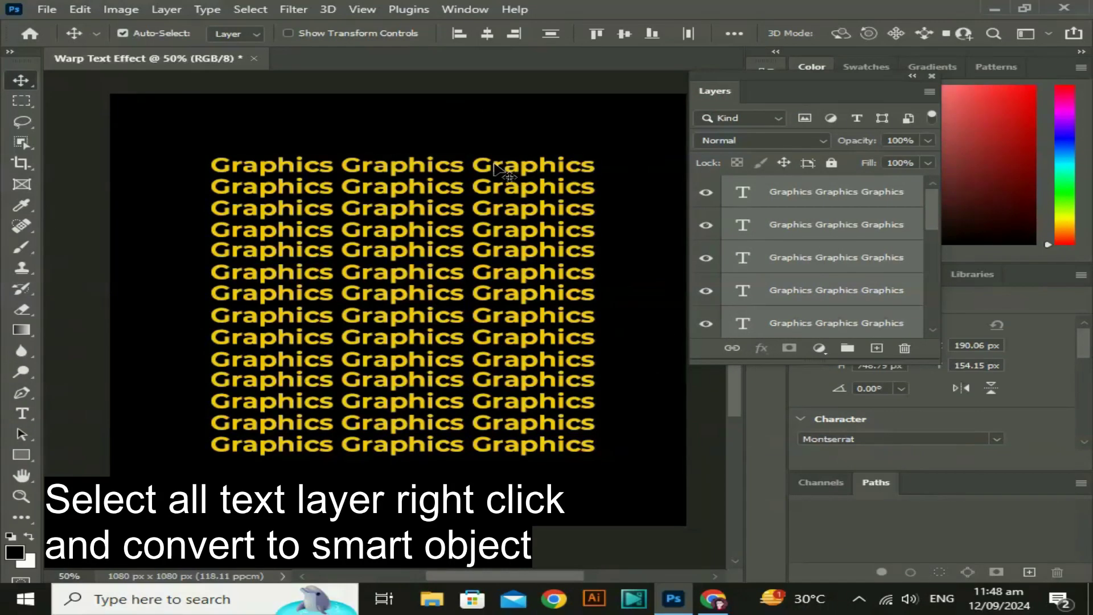
{"action": "right_click", "coordinate": [817, 193]}
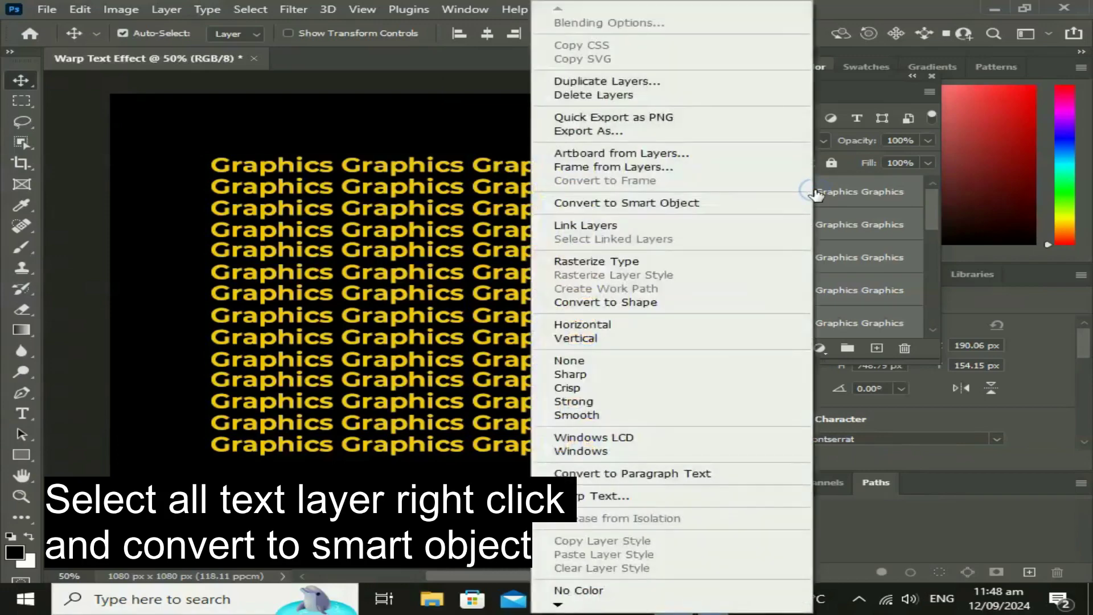
{"action": "left_click", "coordinate": [660, 211]}
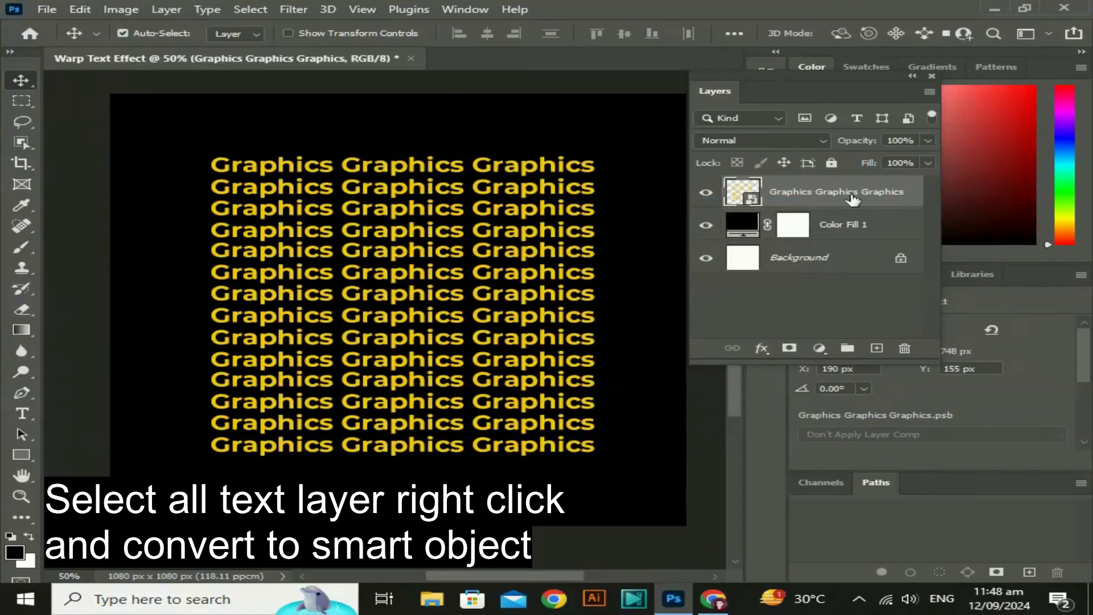
Step: Apply a custom warp that pulls all four corners outward and curves the inner rows
{"action": "key", "text": "ctrl+t"}
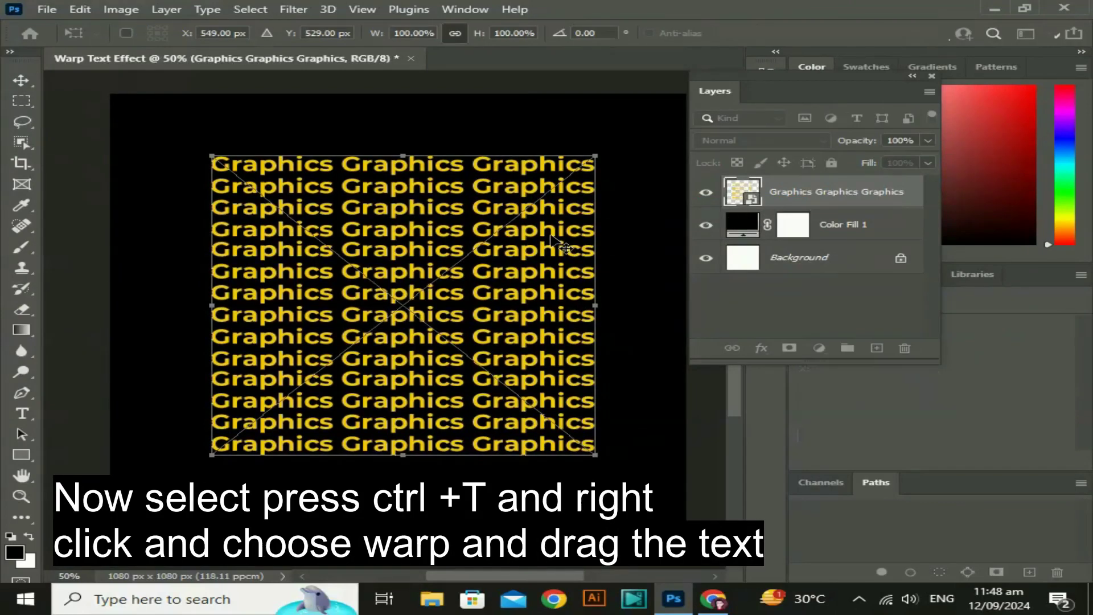
{"action": "right_click", "coordinate": [551, 238]}
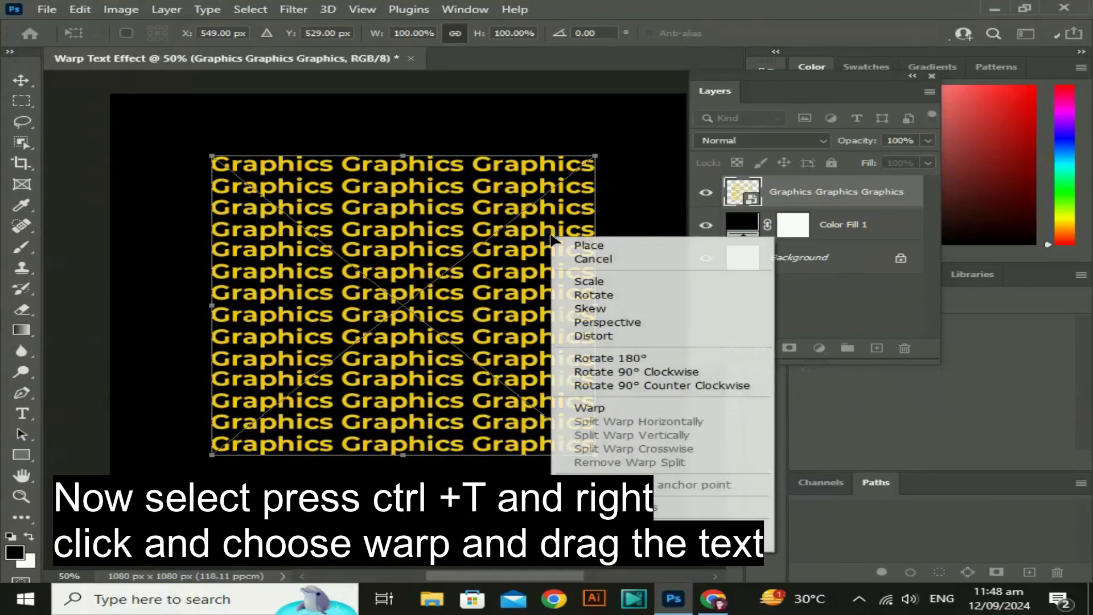
{"action": "left_click", "coordinate": [599, 408]}
{"action": "left_click_drag", "start_coordinate": [522, 368], "coordinate": [441, 335]}
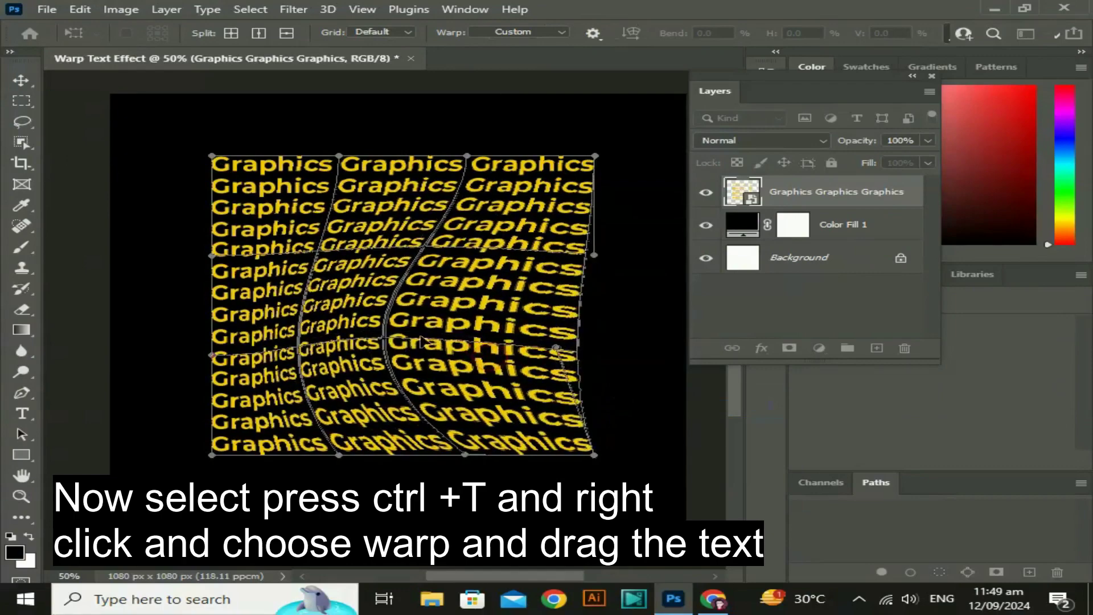
{"action": "left_click_drag", "start_coordinate": [246, 256], "coordinate": [265, 178]}
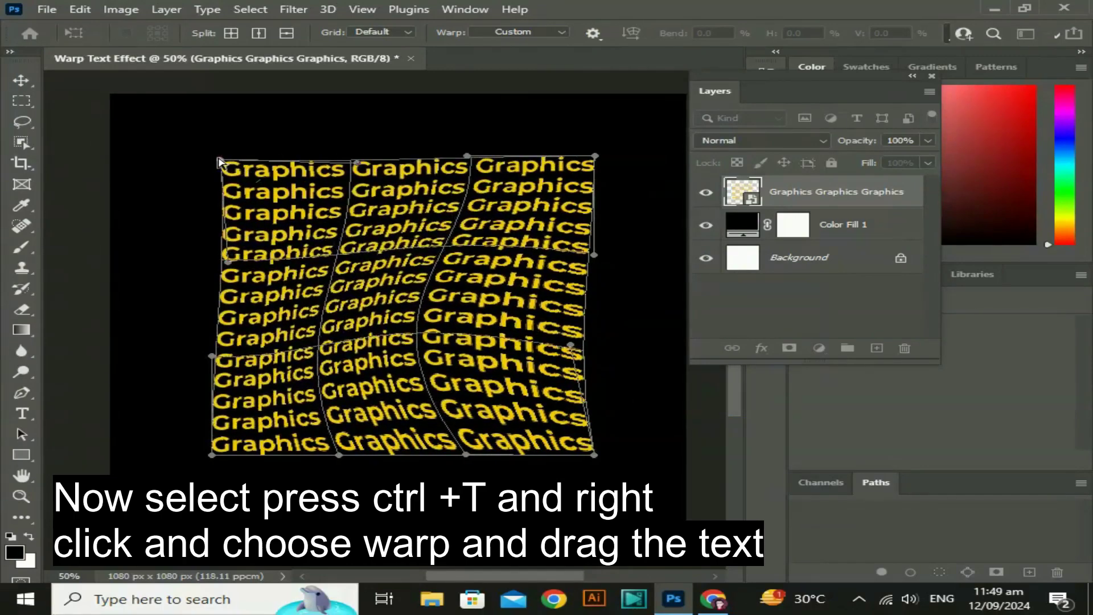
{"action": "left_click_drag", "start_coordinate": [219, 162], "coordinate": [182, 152]}
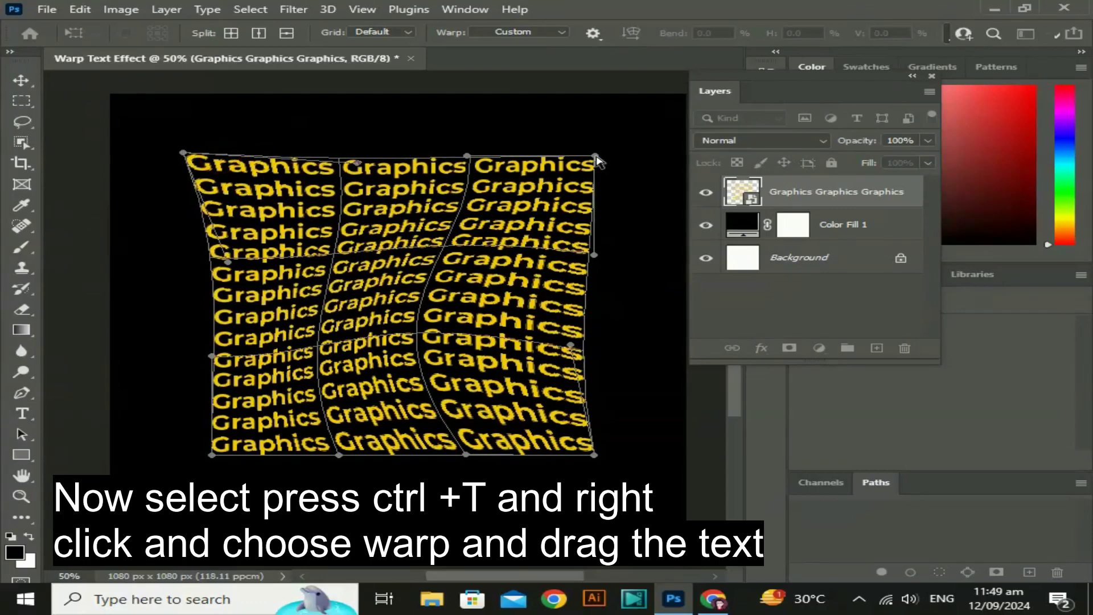
{"action": "left_click_drag", "start_coordinate": [595, 155], "coordinate": [620, 147]}
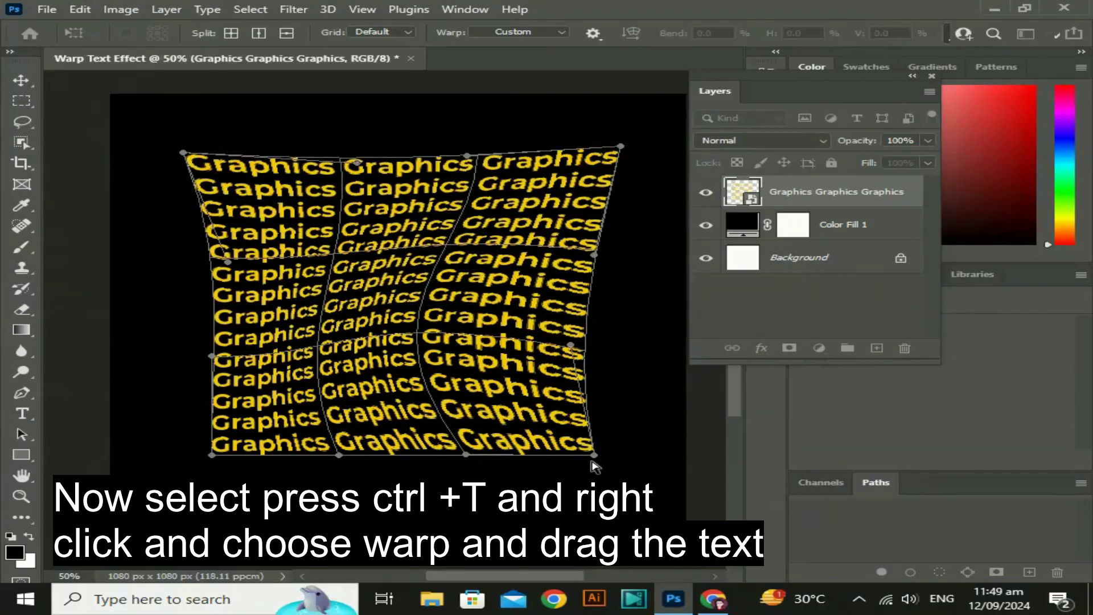
{"action": "left_click_drag", "start_coordinate": [592, 456], "coordinate": [640, 473]}
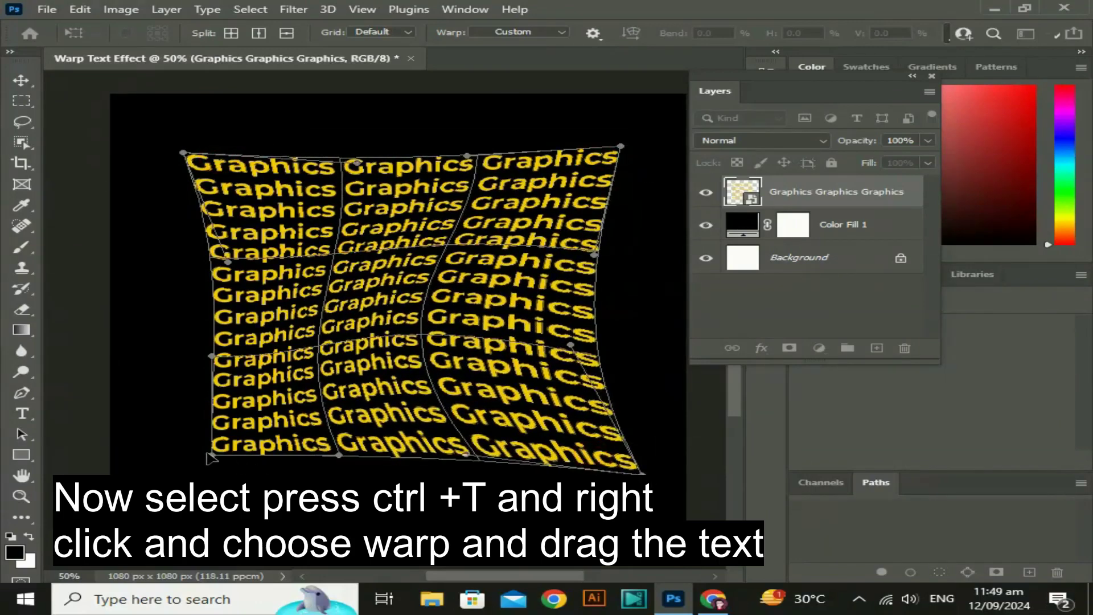
{"action": "left_click_drag", "start_coordinate": [211, 454], "coordinate": [168, 473]}
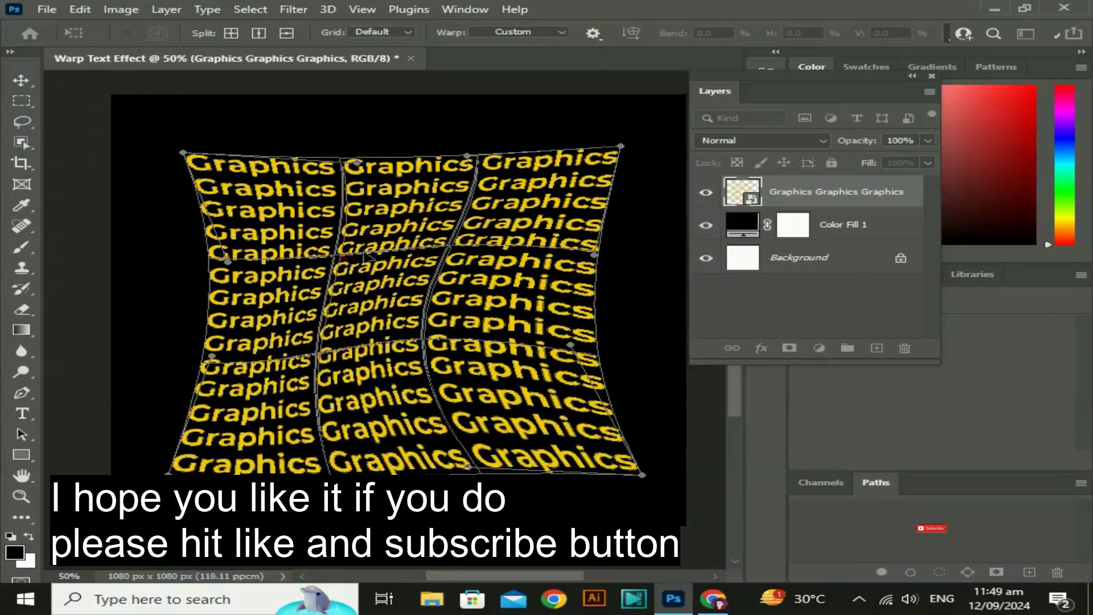
{"action": "mouse_move", "coordinate": [335, 257]}
{"action": "left_mouse_down"}
{"action": "mouse_move", "coordinate": [317, 213]}
{"action": "mouse_move", "coordinate": [300, 249]}
{"action": "left_mouse_up"}
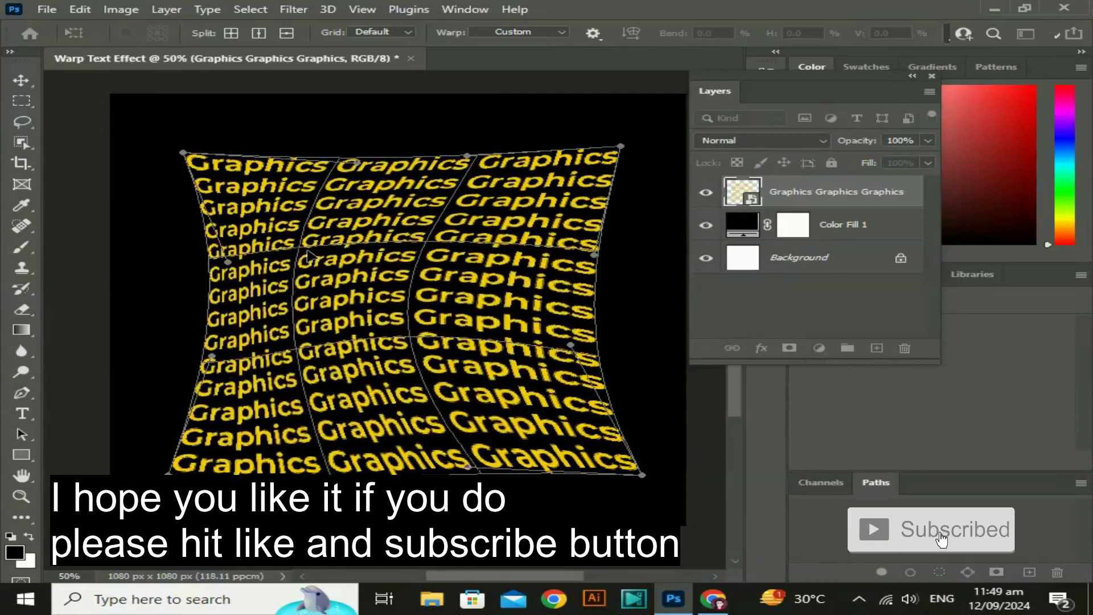
Step: Commit the warp and deselect the layer to view the result
{"action": "left_click", "coordinate": [21, 81]}
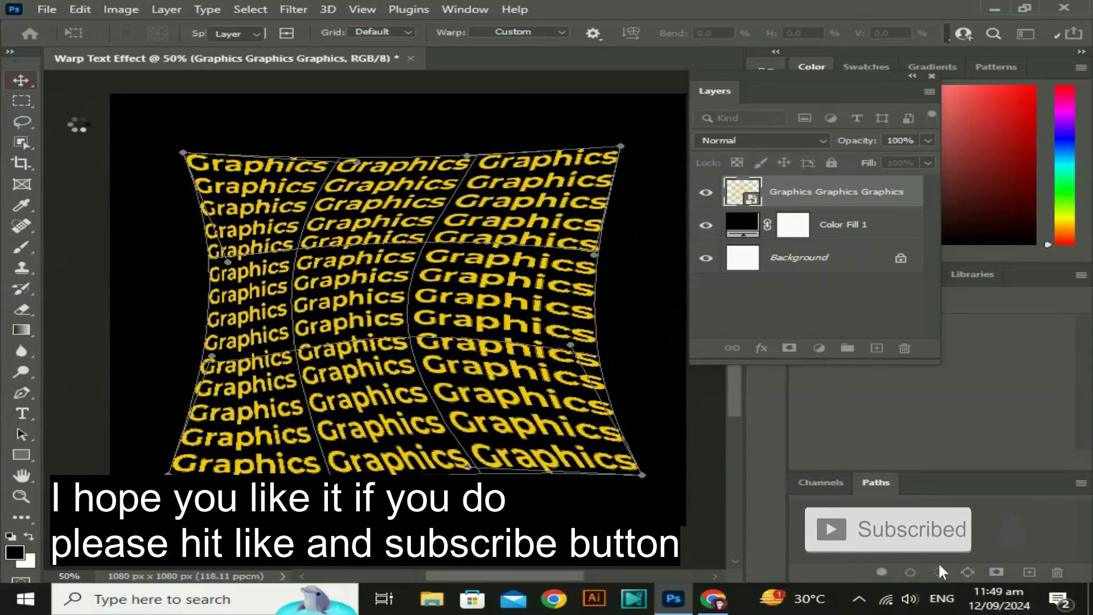
{"action": "left_click", "coordinate": [940, 569]}
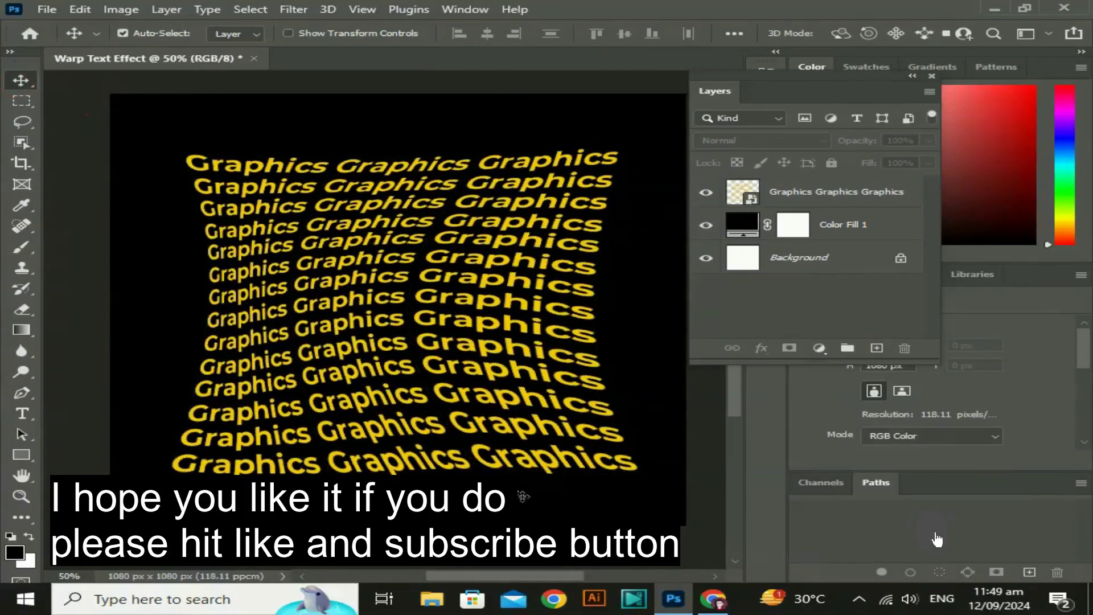